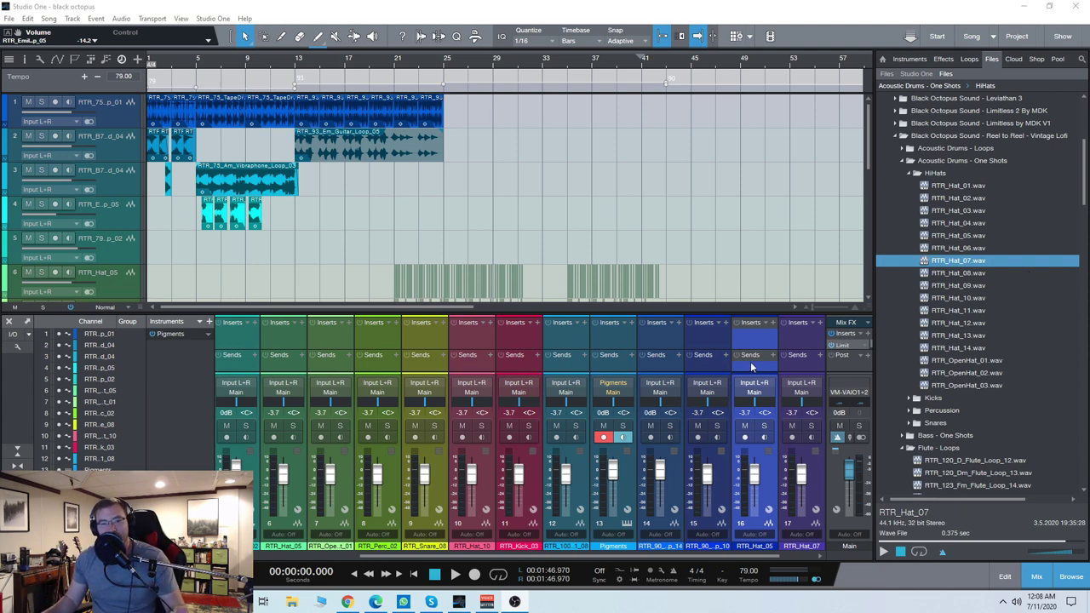
- Look over the arrangement's 17 tracks, from the opening drum loops to the Keyscape and hi-hat parts in the closing section
scroll(550, 242, "down", 5)
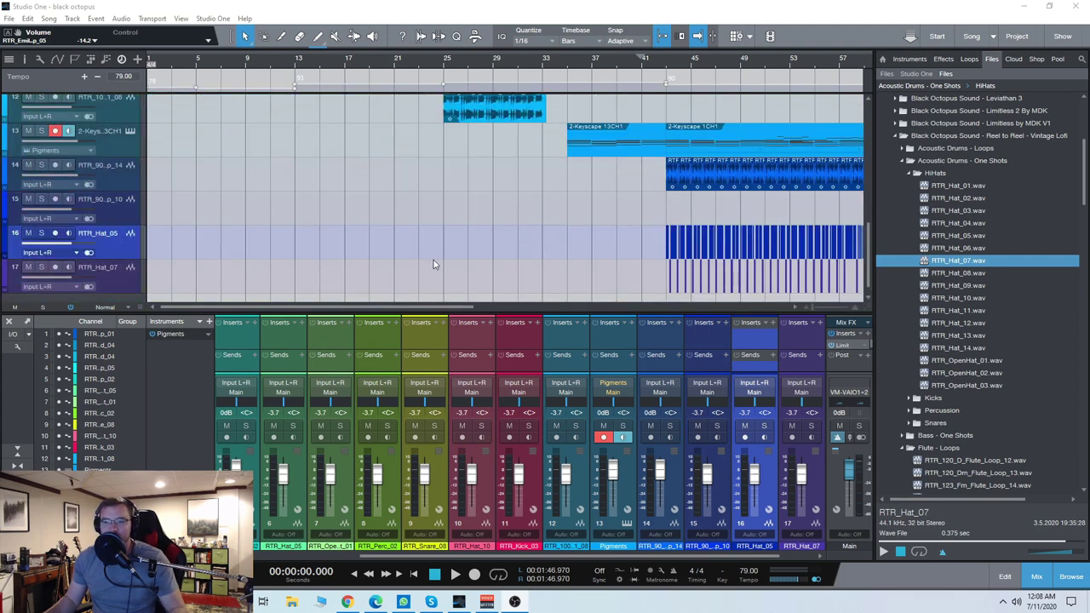
scroll(434, 196, "up", 5)
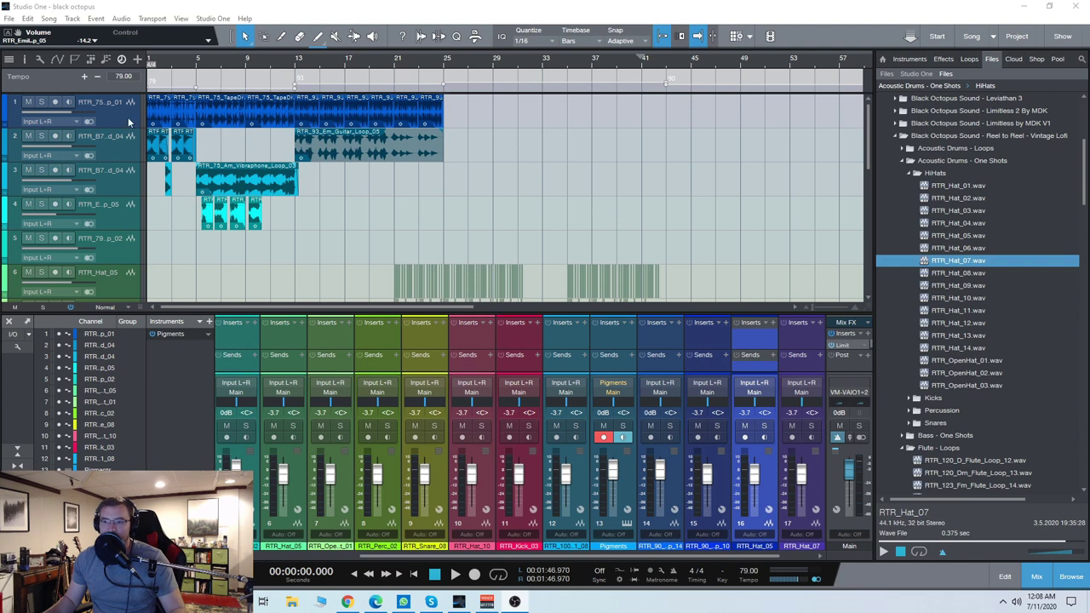
scroll(466, 173, "down", 4)
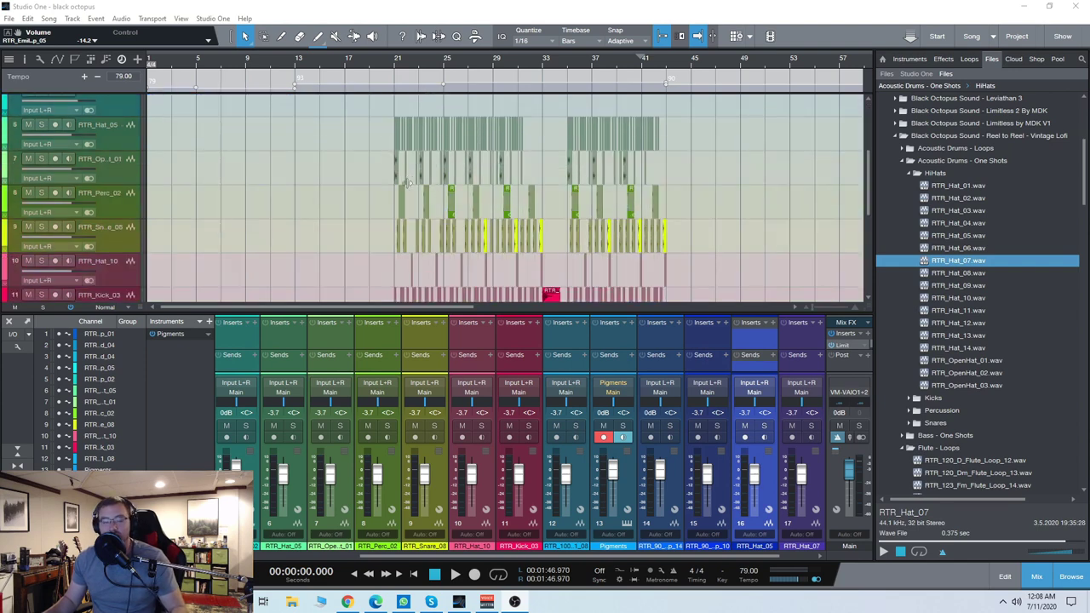
scroll(408, 182, "down", 3)
scroll(307, 313, "right", 5)
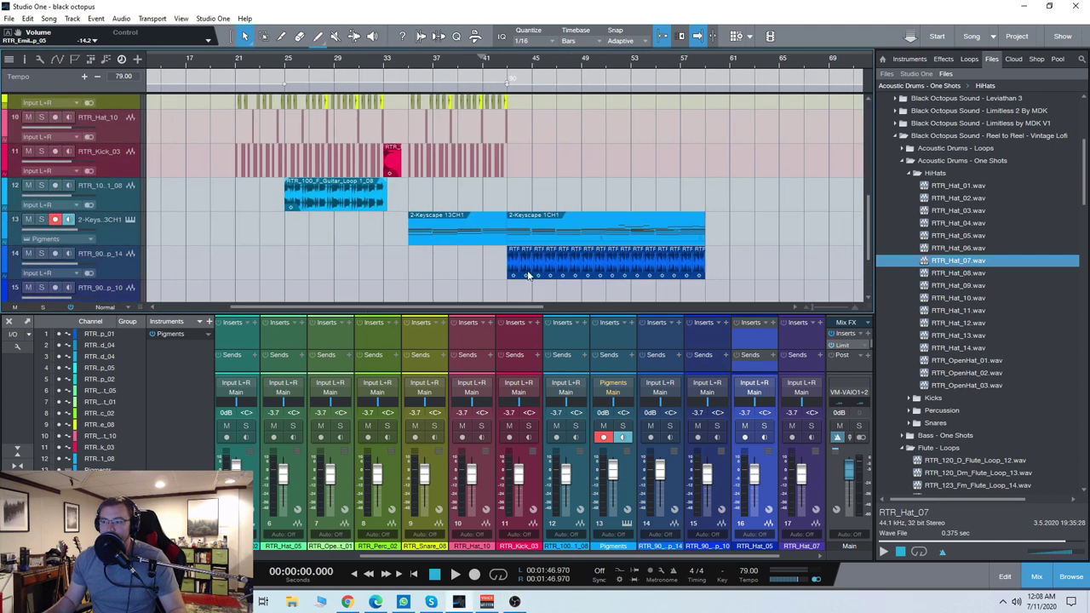
left_click(437, 244)
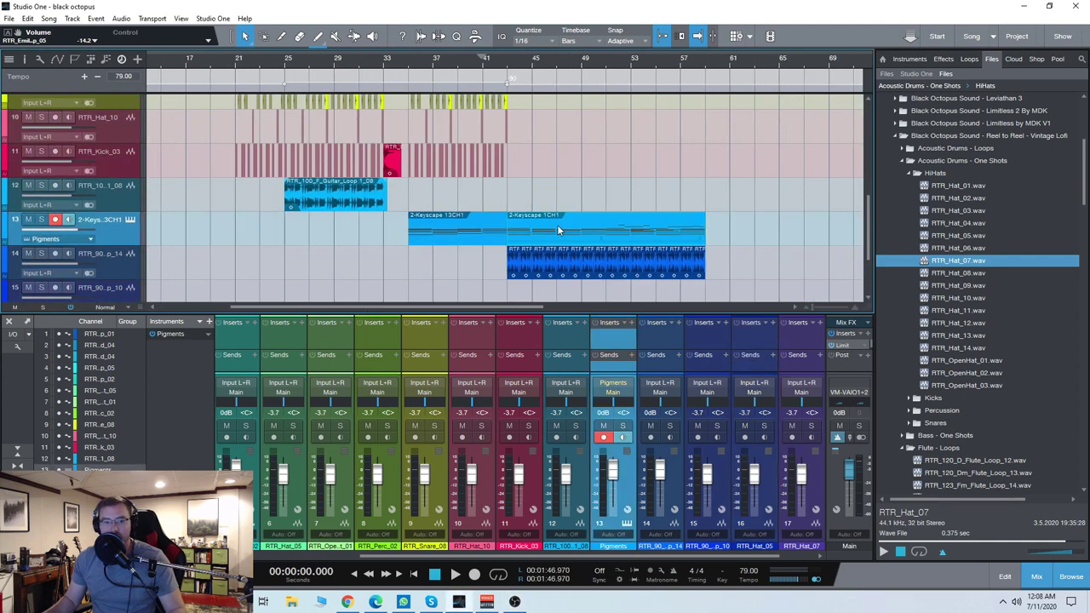
scroll(565, 290, "down", 3)
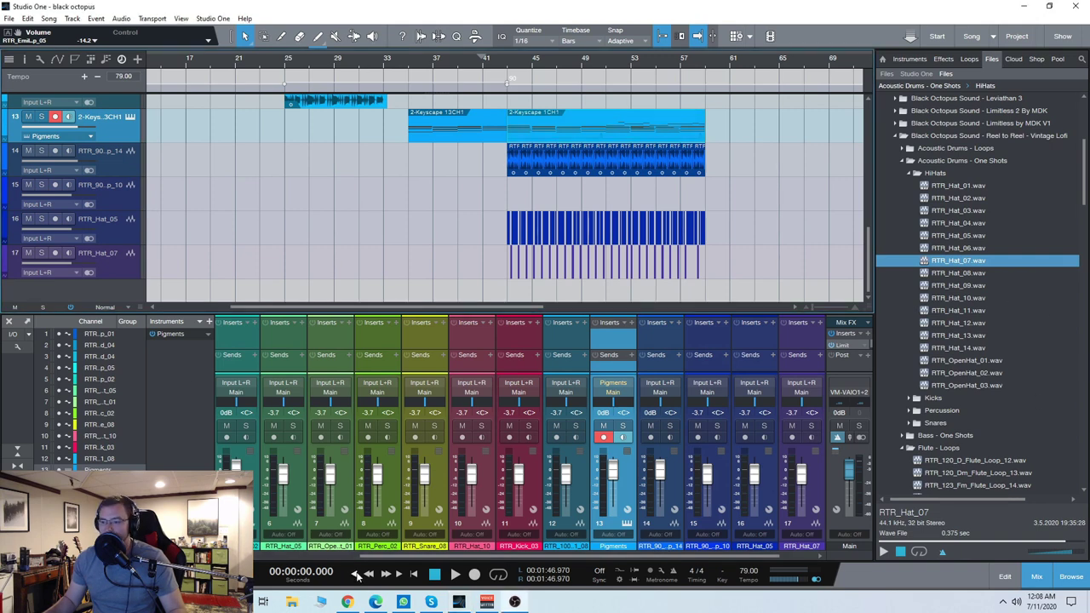
- Play the song from the beginning and follow the opening drum, guitar and vibraphone loops on the first tracks
scroll(272, 311, "left", 5)
key("space")
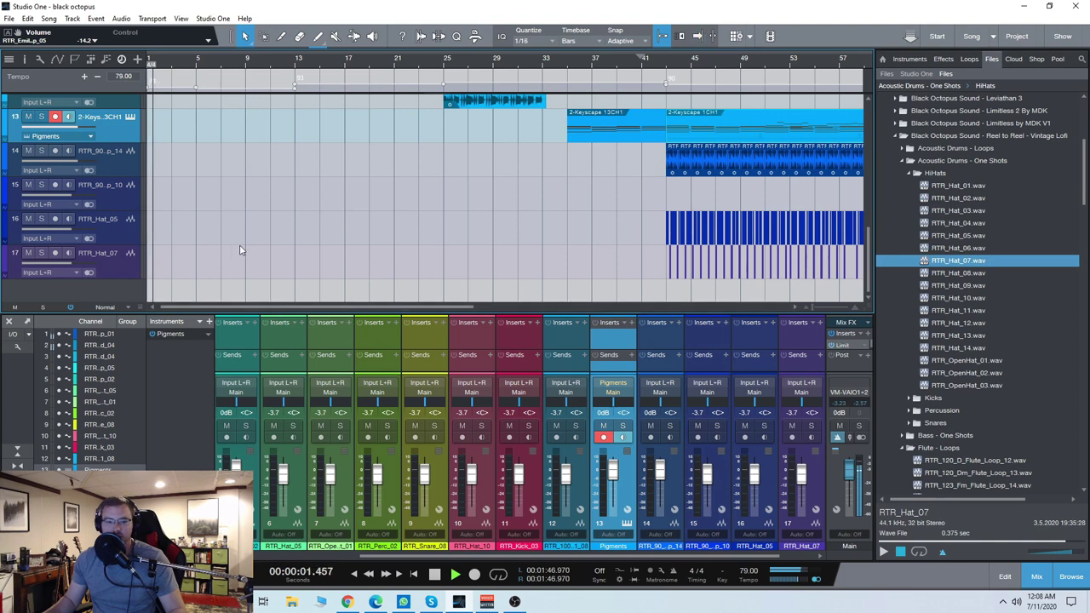
scroll(338, 188, "up", 10)
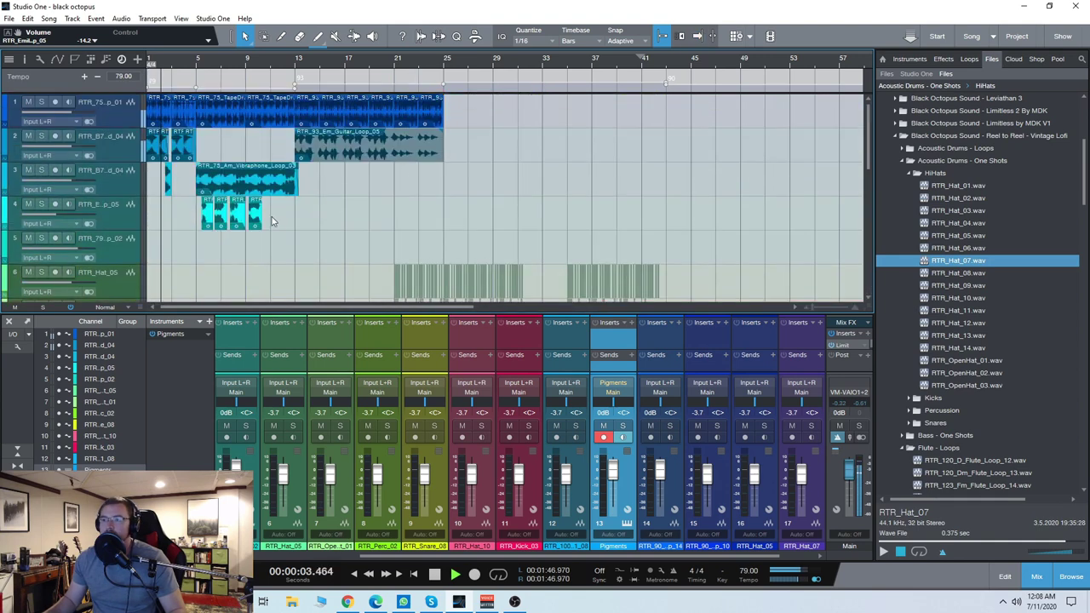
scroll(197, 205, "up", 4)
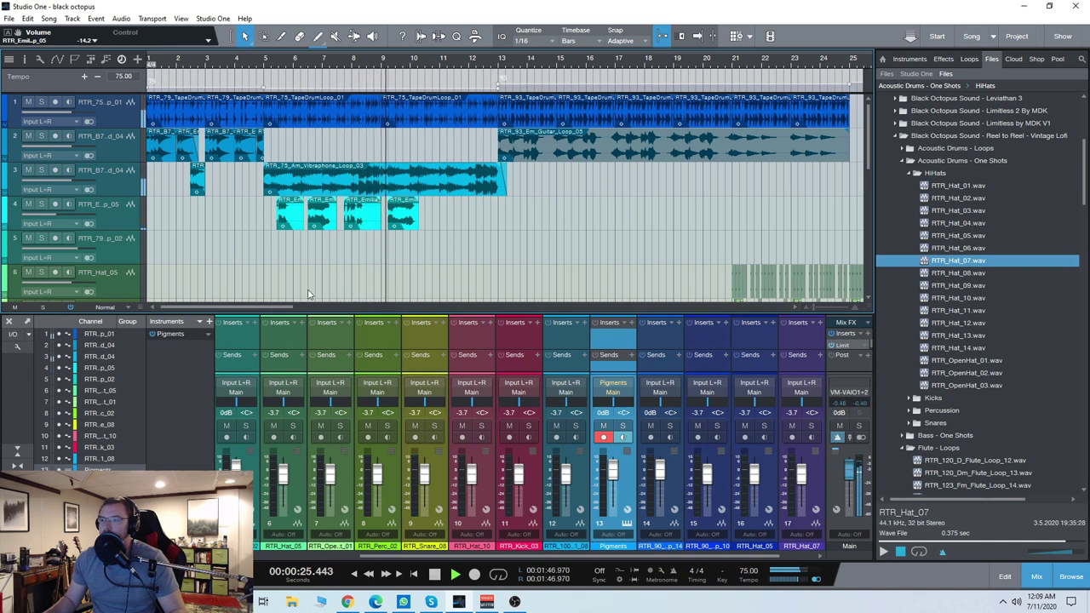
- Copy the second vocal chop on track 4 to bar 11, after the existing vocal chops
left_click_drag(287, 308, 289, 287)
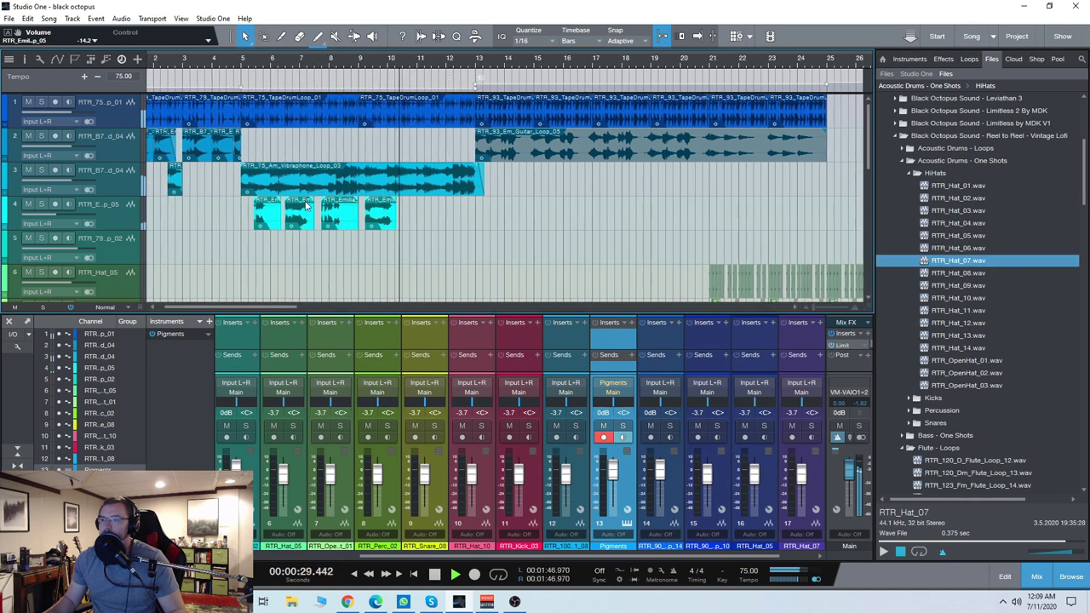
left_click_drag(312, 218, 444, 220)
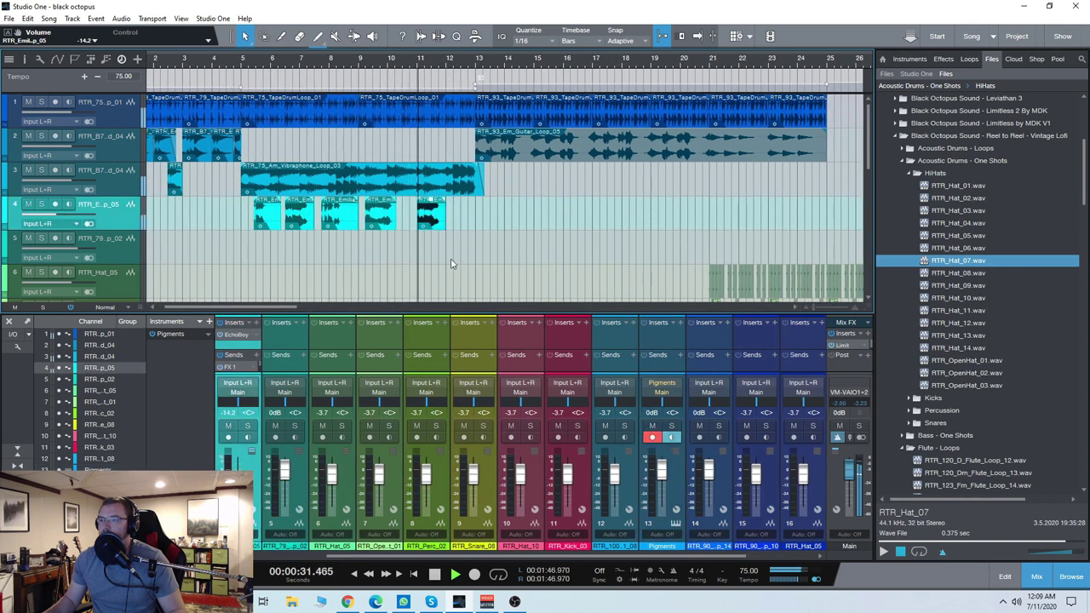
scroll(473, 254, "right", 2)
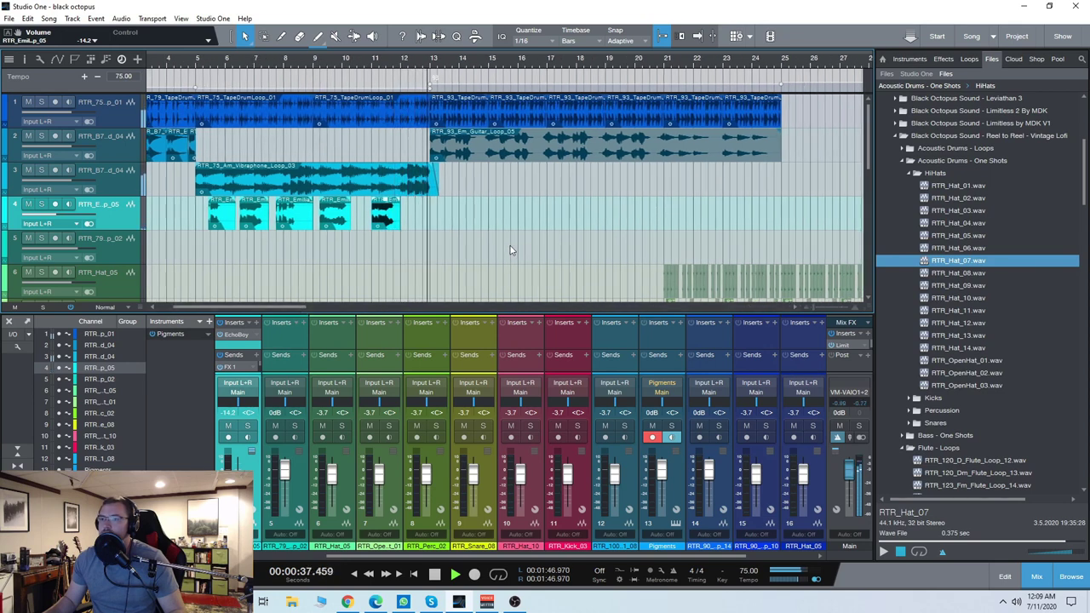
- Hide the mixer console to enlarge the arrangement view while the song plays
scroll(349, 291, "right", 5)
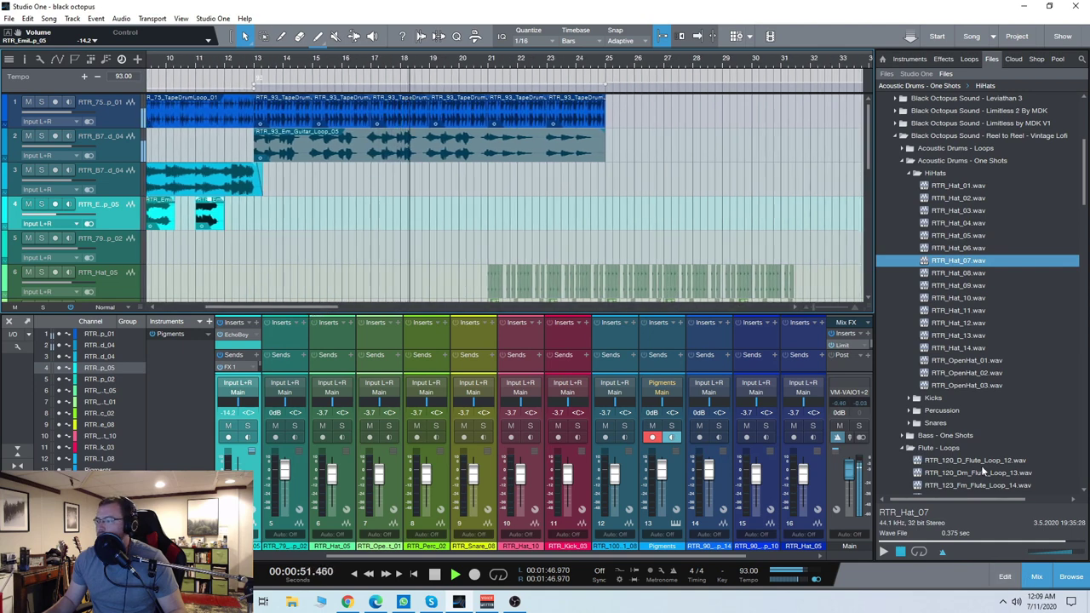
key("F3")
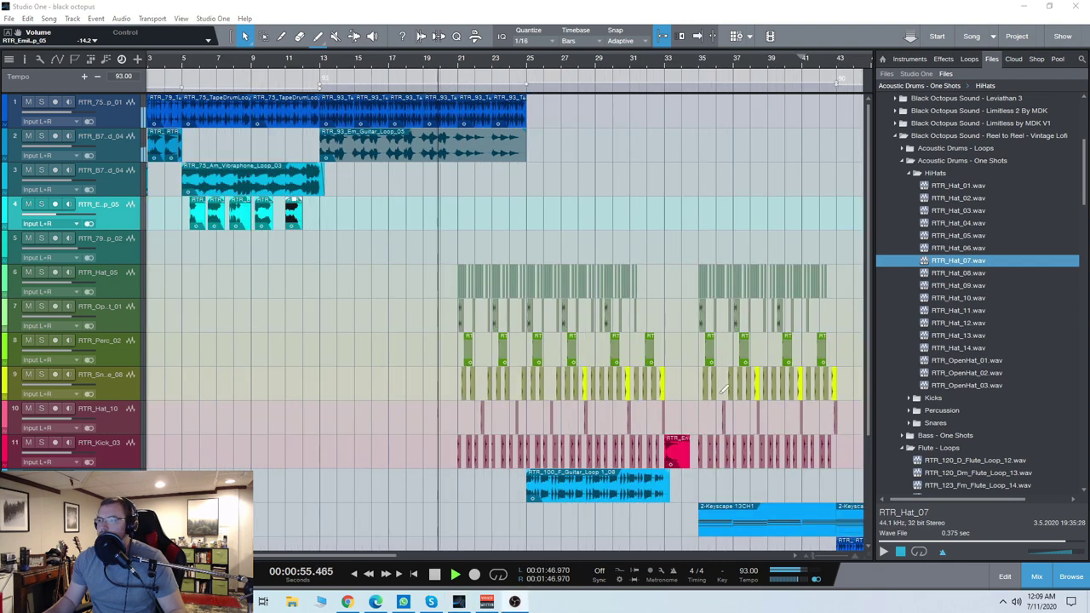
key("w")
key("e")
key("e")
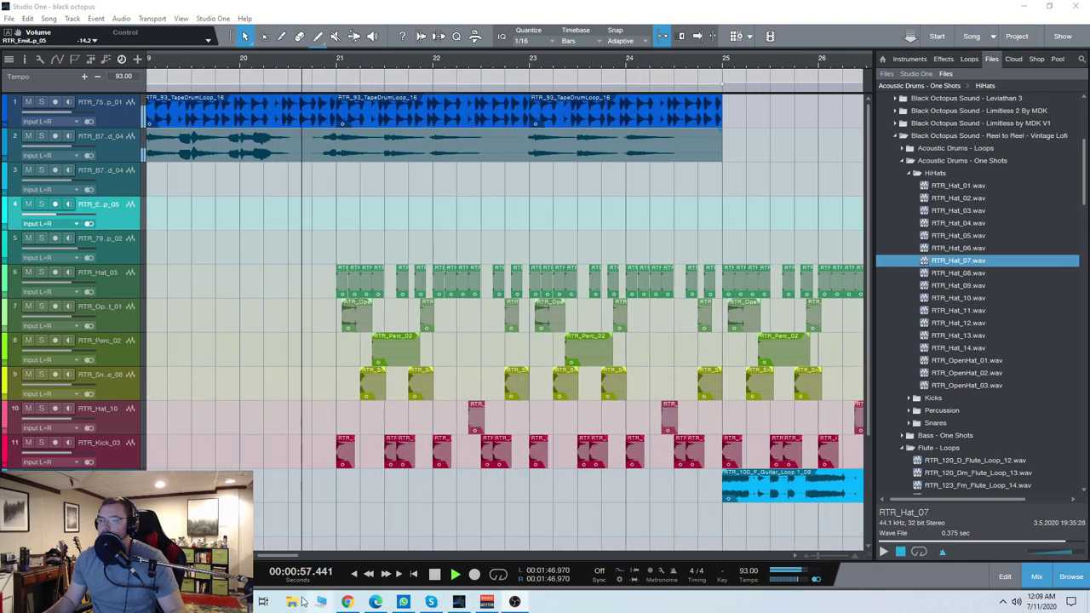
- Follow the playback from bar 21 through the one-shot drum tracks, the guitar loop and the first Keyscape part
left_click_drag(284, 557, 310, 553)
scroll(362, 529, "down", 3)
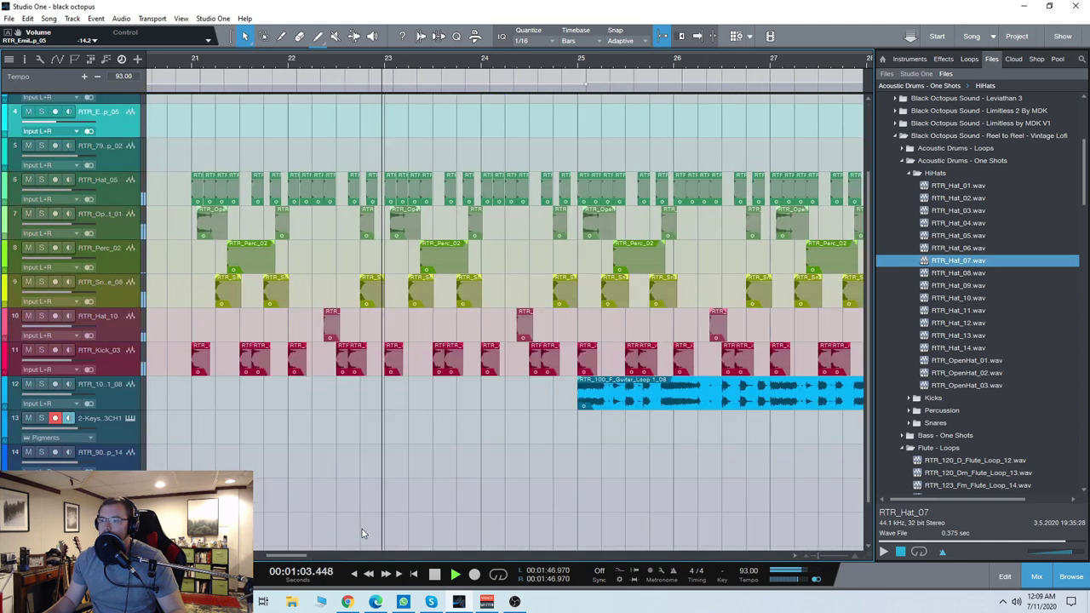
left_click_drag(286, 553, 300, 554)
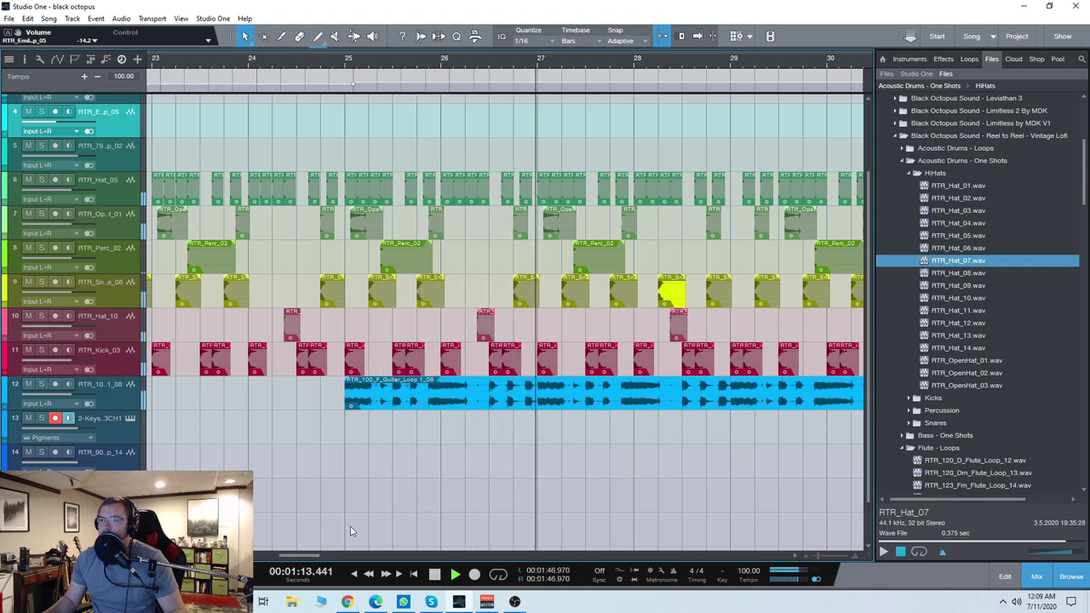
left_click_drag(322, 554, 334, 556)
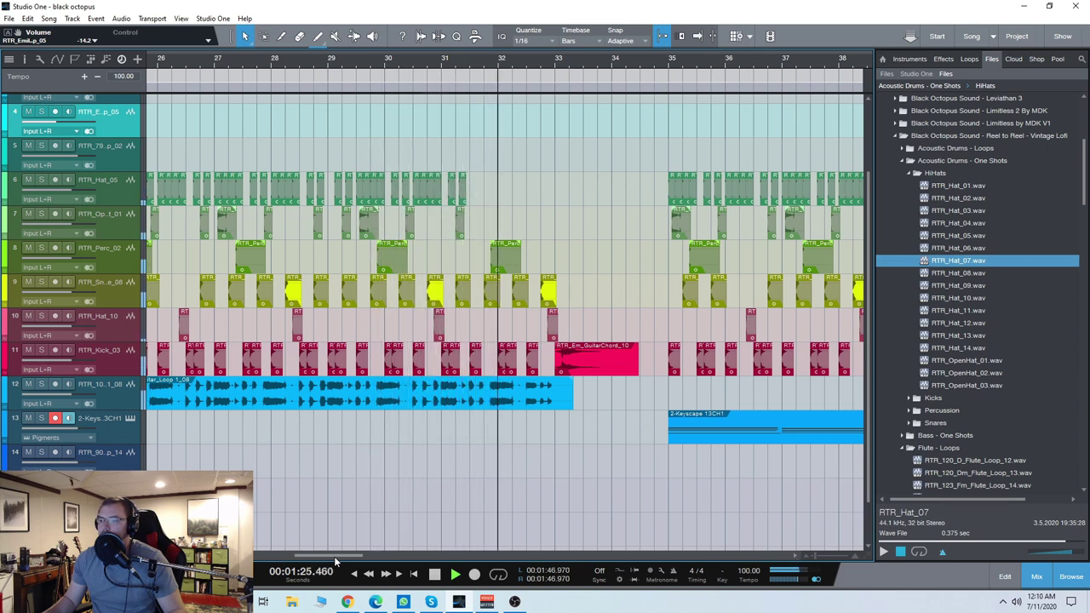
left_click_drag(334, 556, 393, 554)
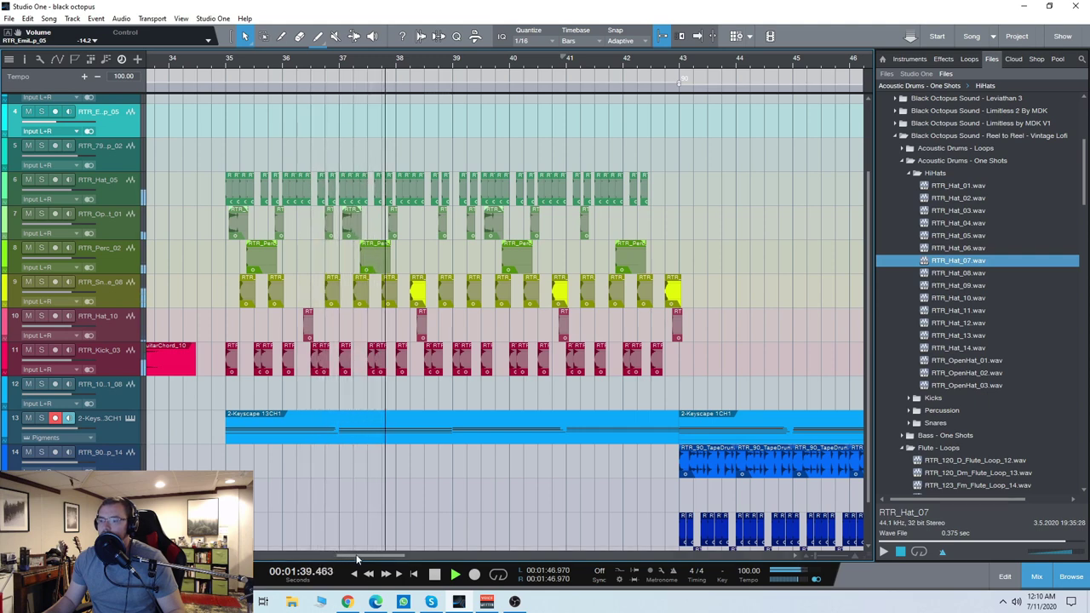
left_click_drag(367, 556, 376, 559)
scroll(376, 559, "down", 2)
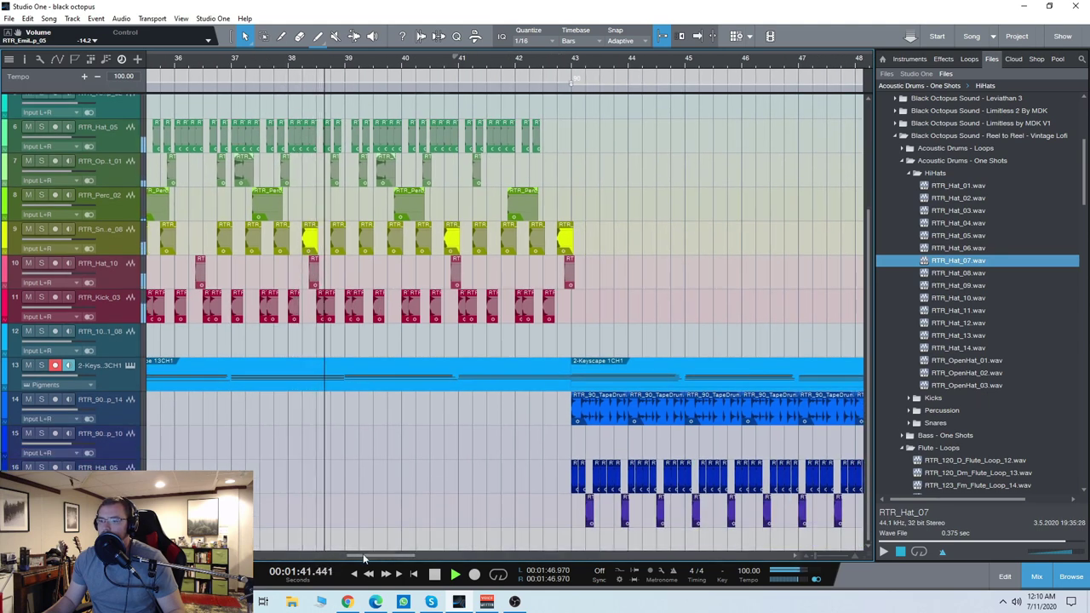
- Mute the RTR_Hat_05 track (track 16) and the RTR_Hat_07 track during playback
scroll(368, 553, "right", 1)
left_click(28, 468)
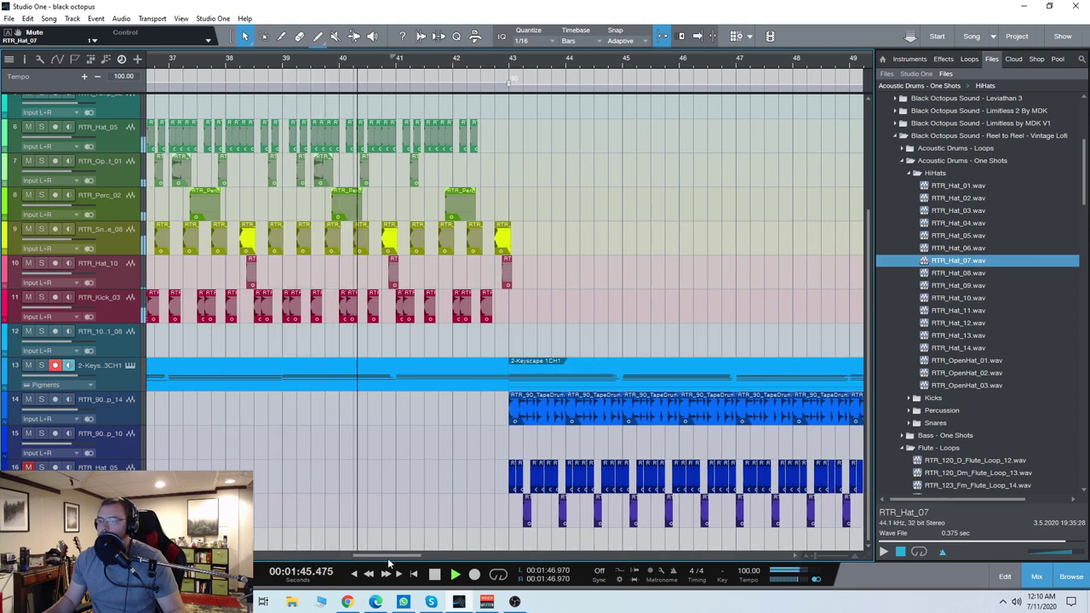
- Follow the closing section from bar 43 through its Keyscape, tape drum and hi-hat tracks, and stop playback after the last clip
scroll(391, 557, "down", 5)
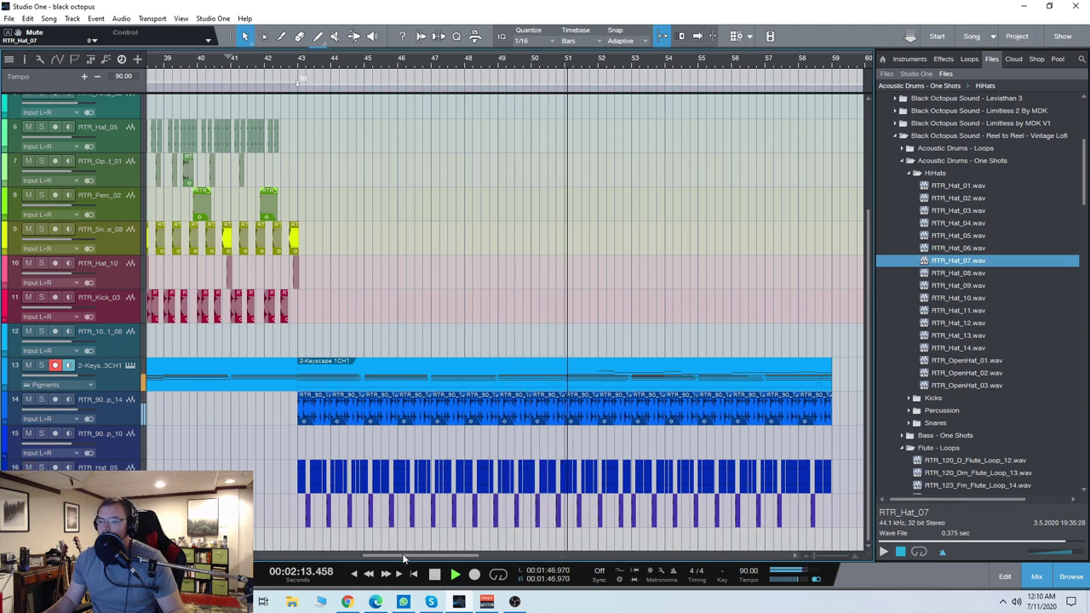
scroll(412, 554, "right", 2)
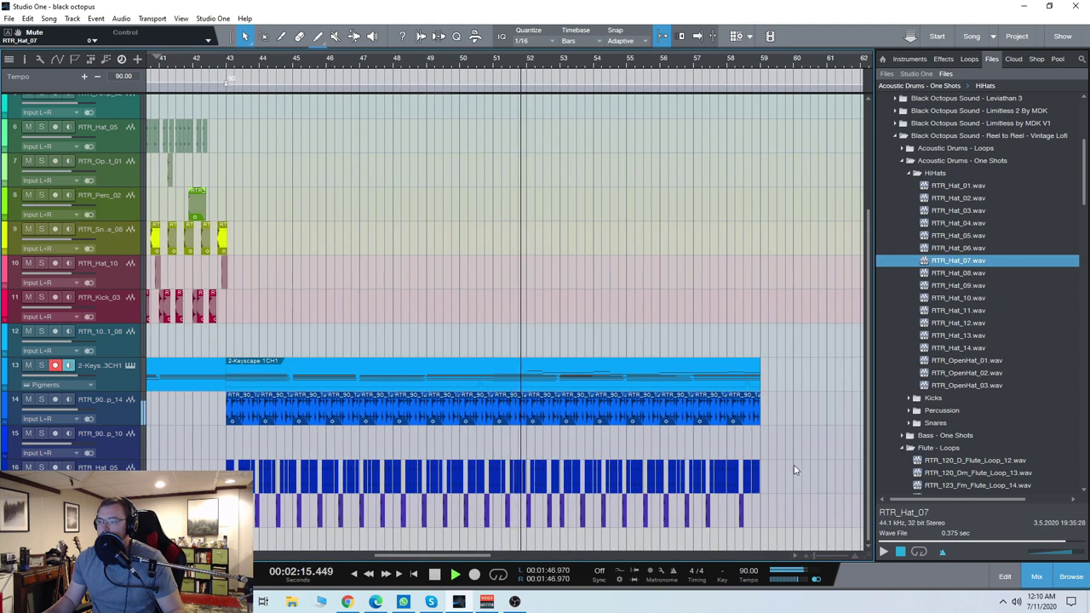
scroll(792, 471, "up", 2)
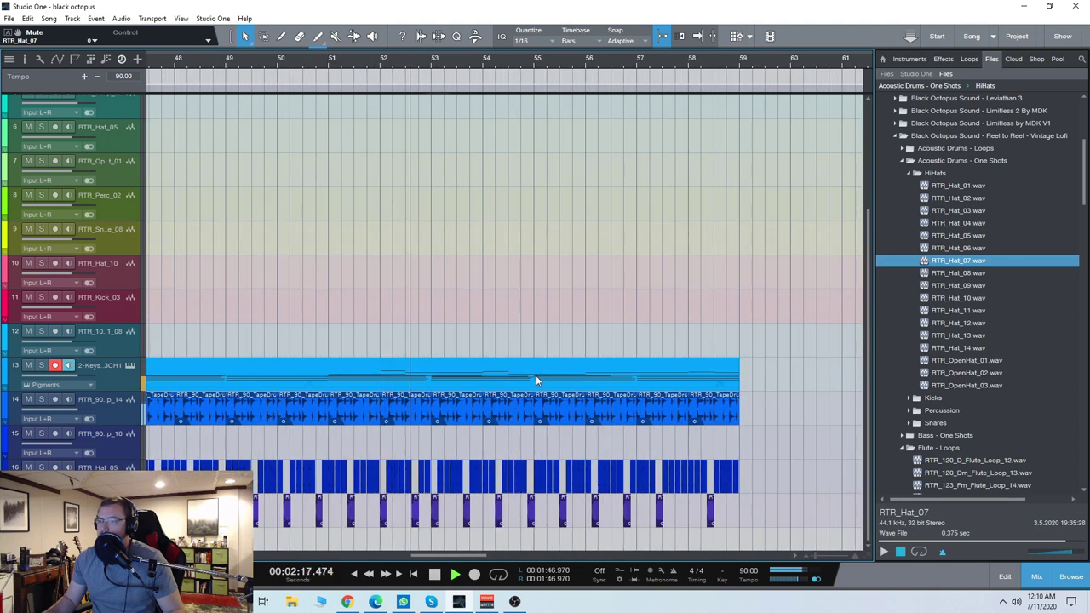
scroll(535, 378, "down", 2)
scroll(535, 375, "up", 3)
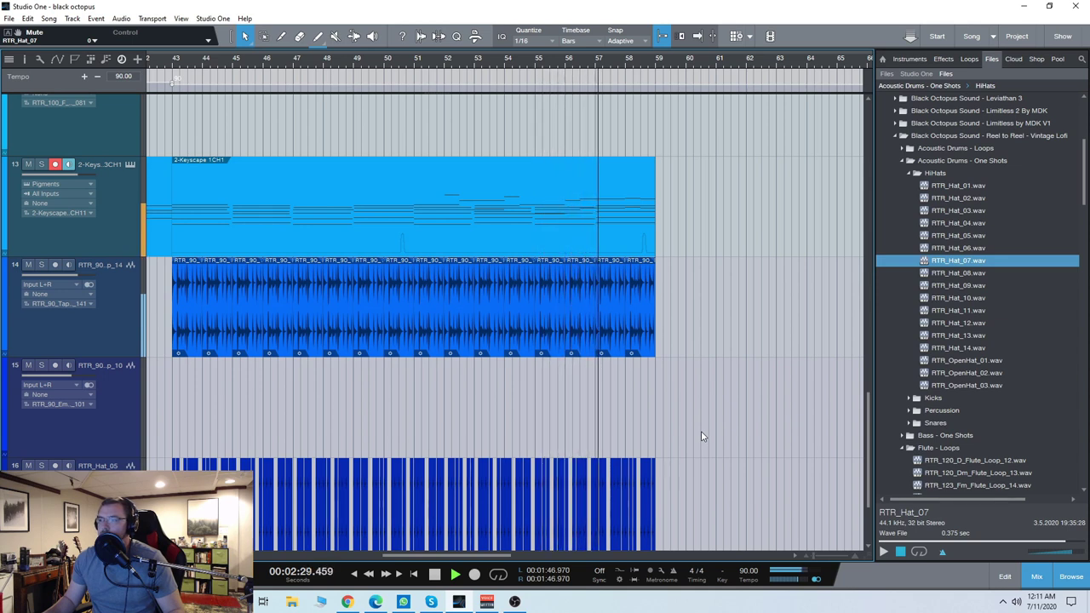
scroll(704, 435, "down", 2)
scroll(721, 441, "down", 1)
scroll(733, 434, "up", 2)
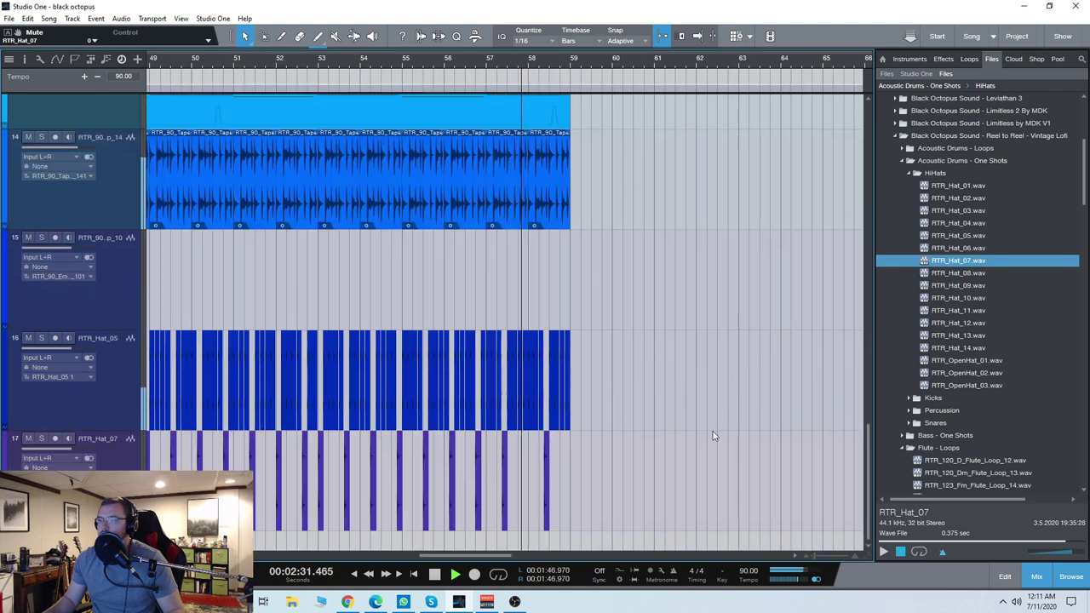
scroll(710, 430, "up", 2)
scroll(710, 430, "down", 3)
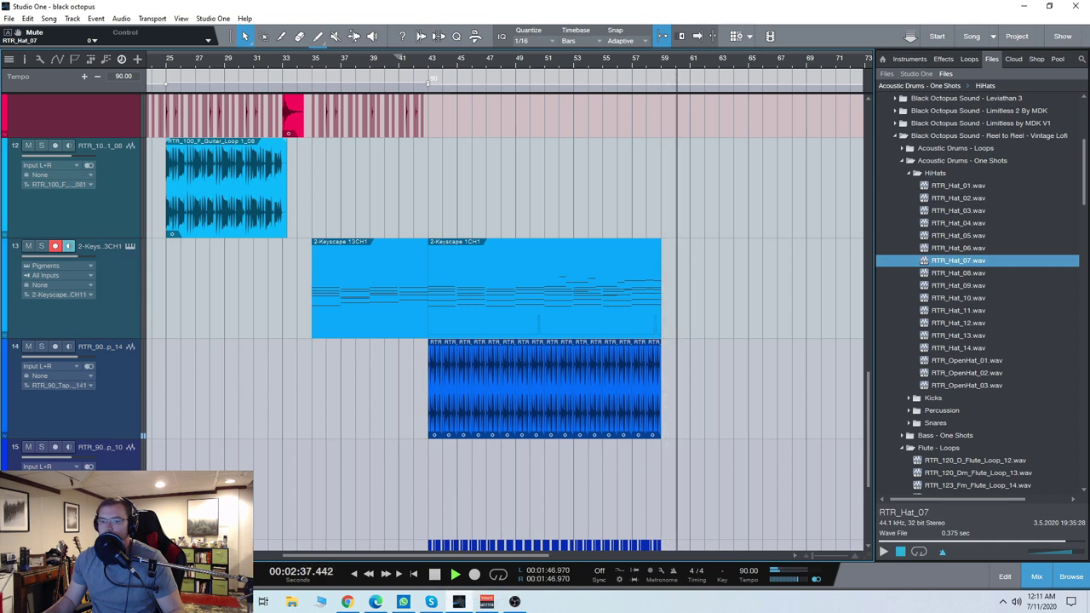
left_click(434, 572)
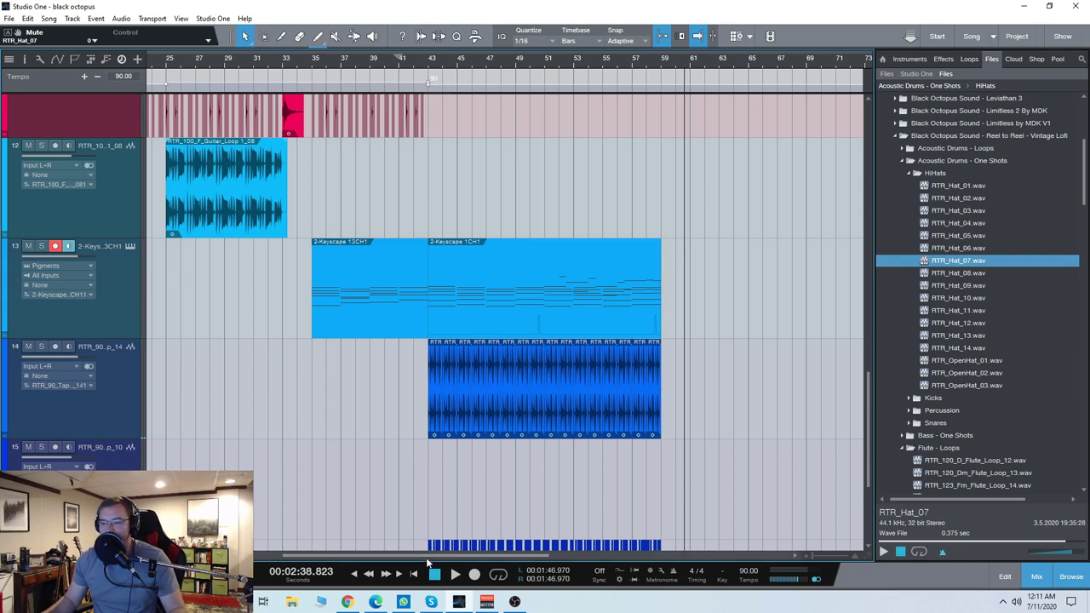
- Solo tracks 1 to 4, play the song's opening from the start, and stop playback at bar 5
scroll(362, 278, "left", 6)
scroll(353, 205, "up", 10)
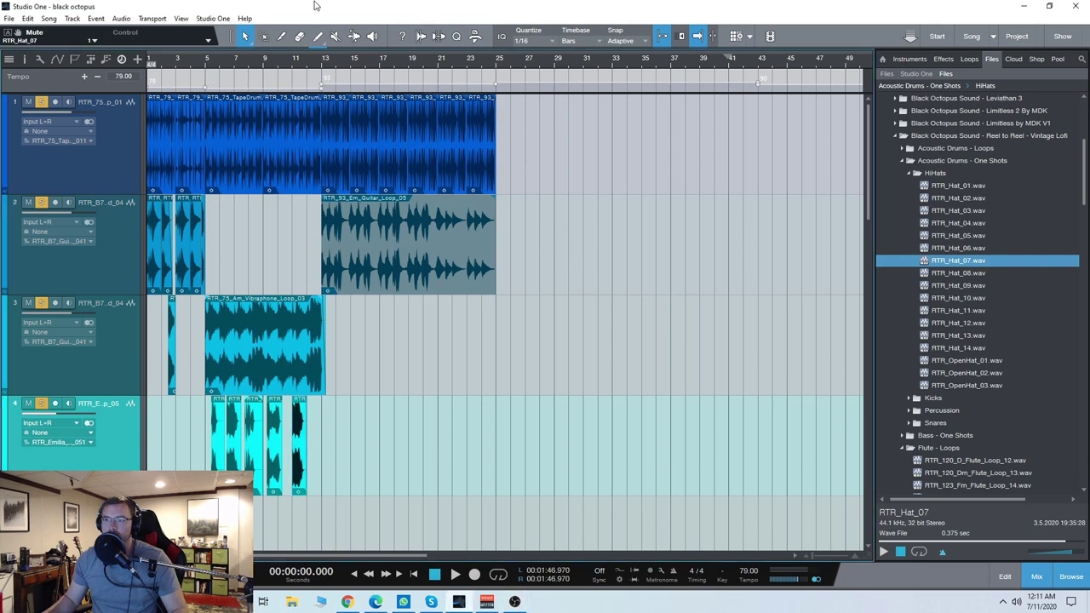
scroll(198, 235, "up", 4)
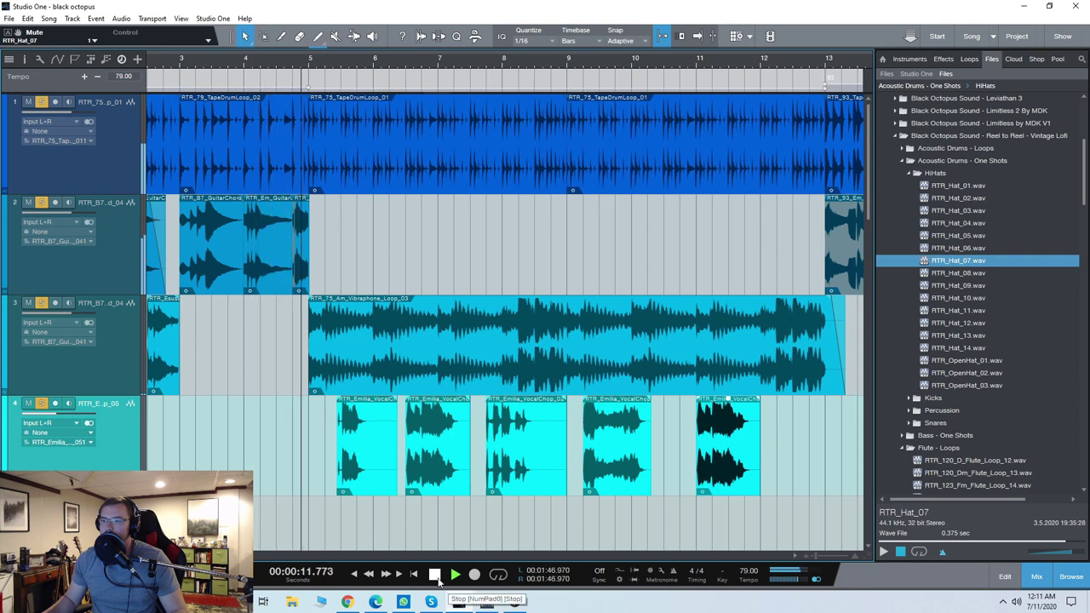
left_click(435, 575)
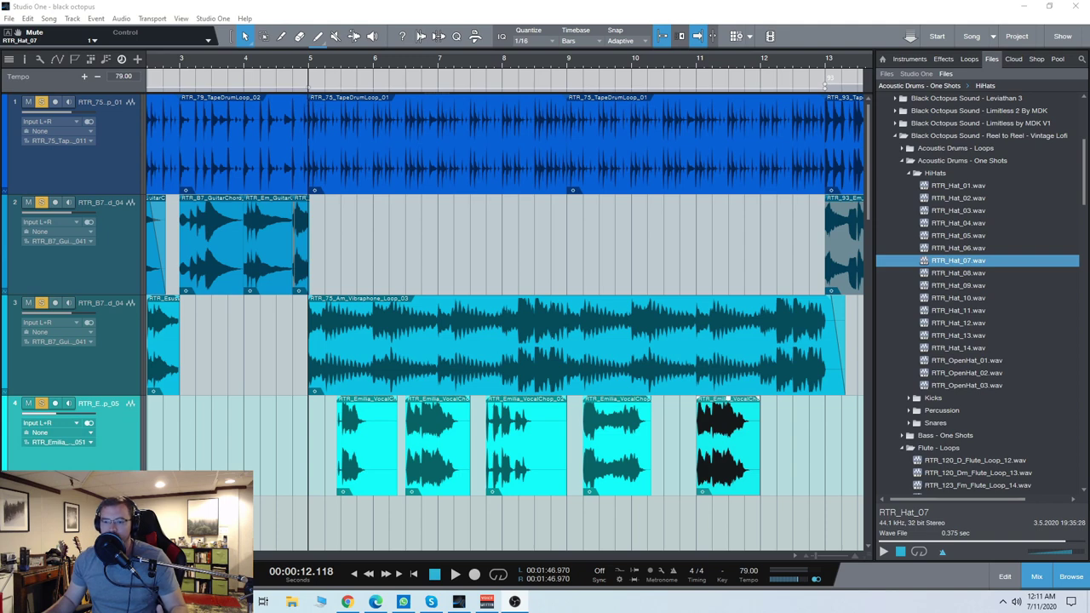
- Unsolo tracks 1 to 4, play the vibraphone and vocal chop section from bar 5, and stop just after bar 13
key("s")
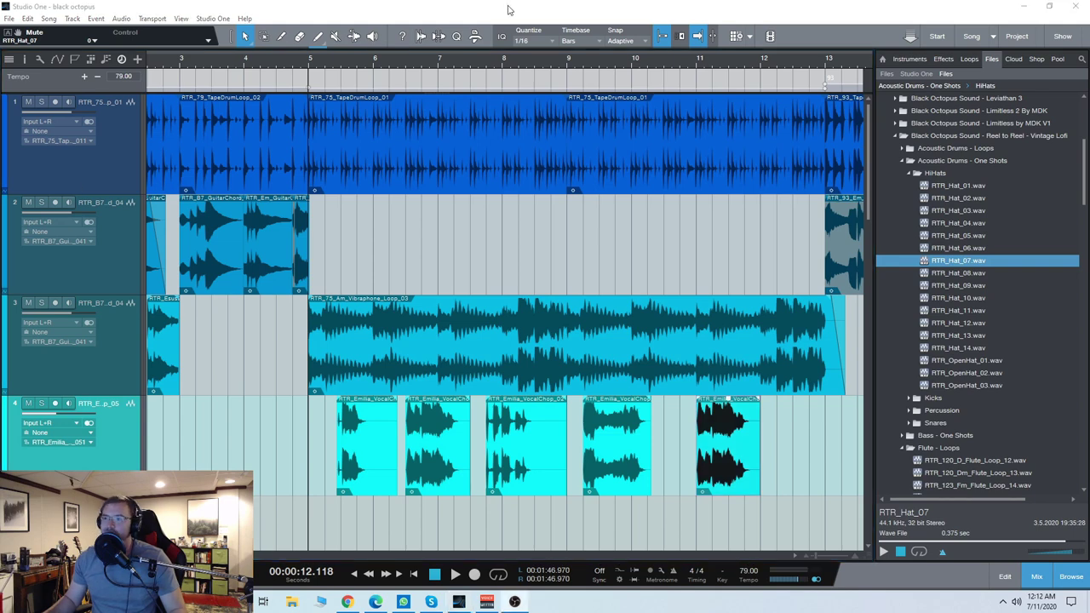
key("space")
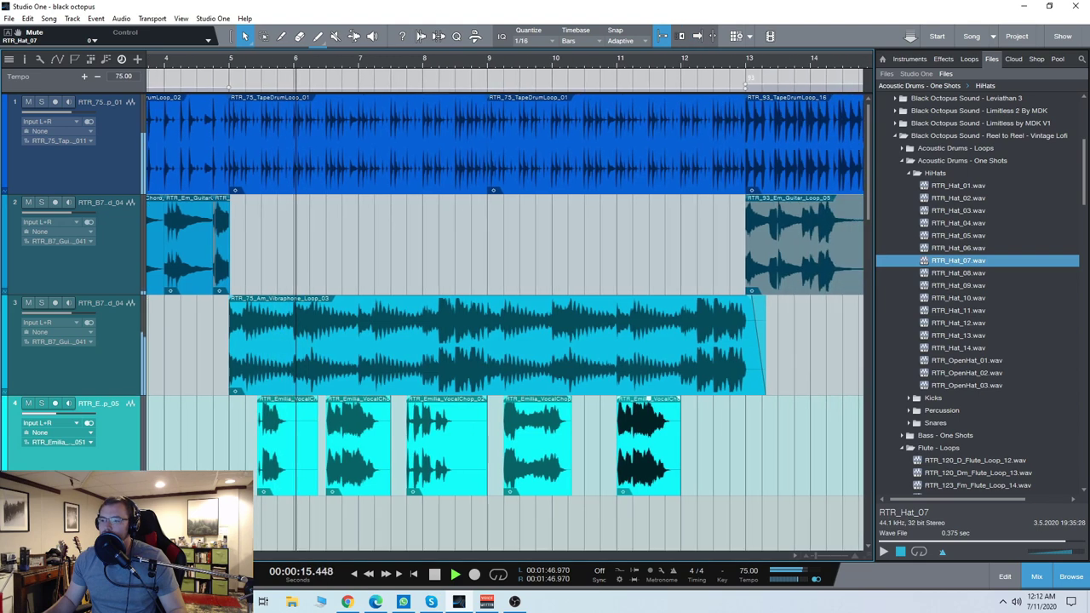
scroll(681, 485, "down", 1)
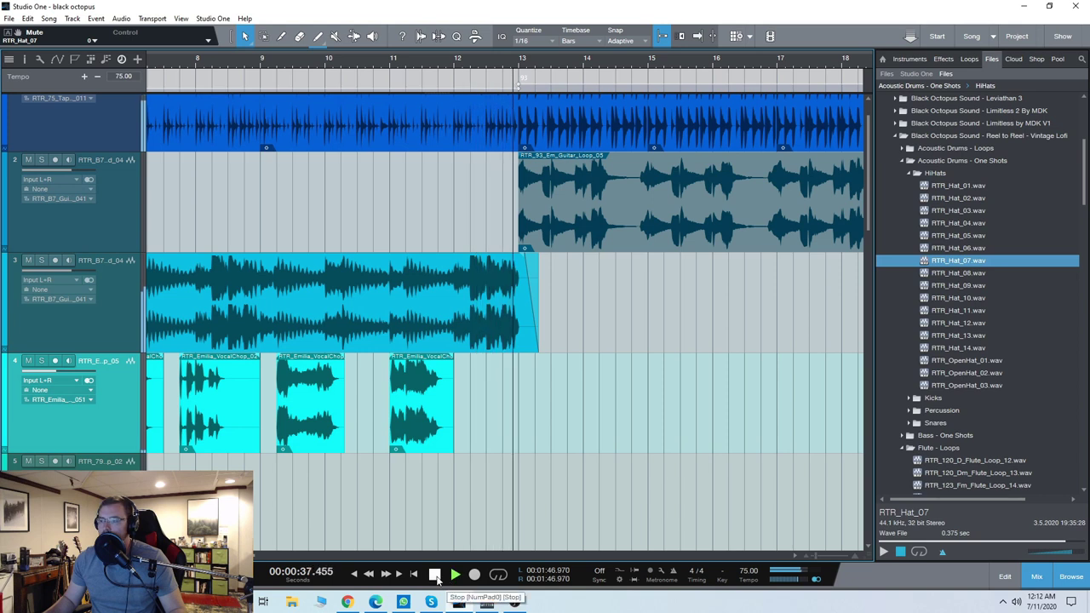
left_click(435, 576)
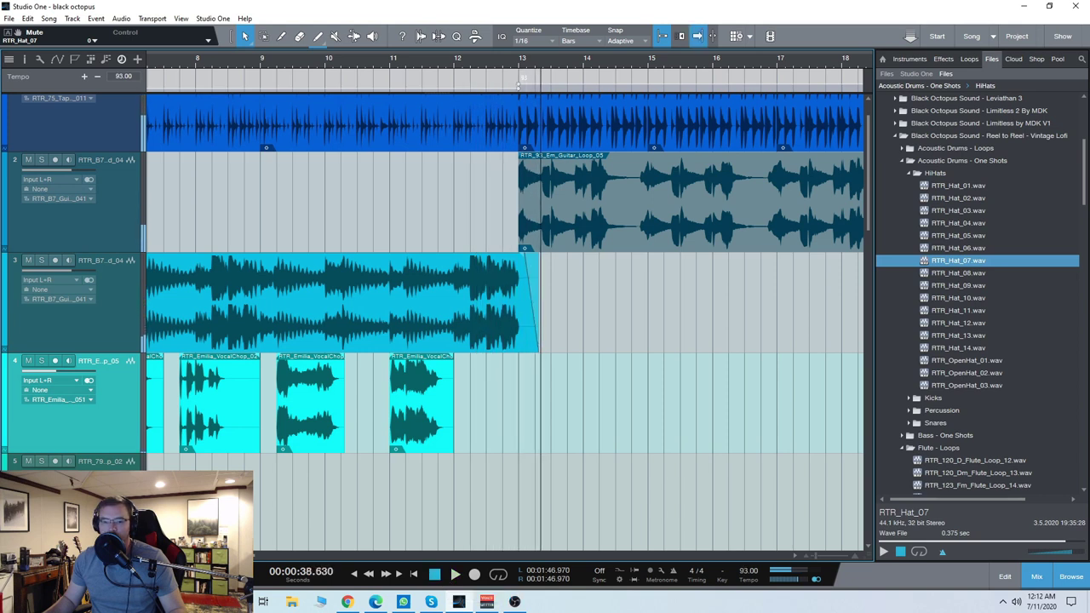
- Review the vibraphone and vocal chop section from bar 5 and place the playback cursor at bar 13
scroll(545, 556, "left", 3)
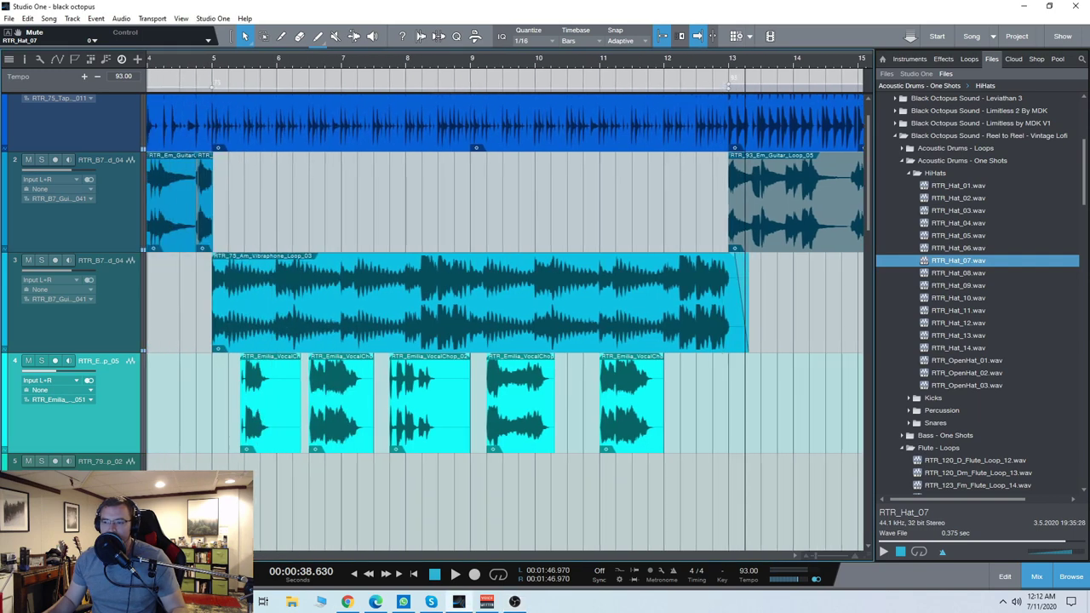
scroll(391, 393, "left", 1)
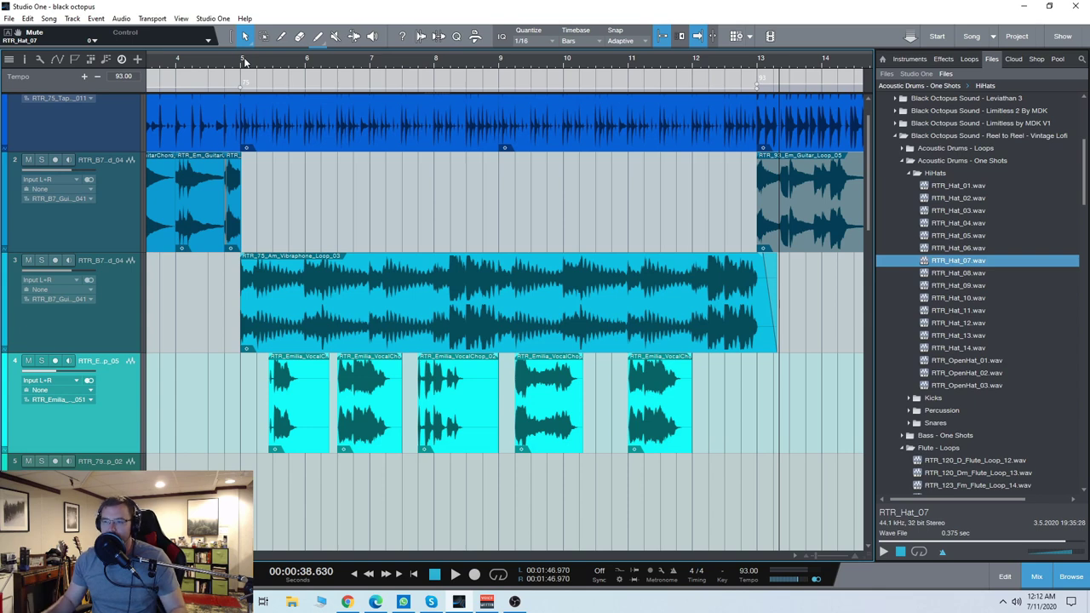
scroll(322, 81, "right", 7)
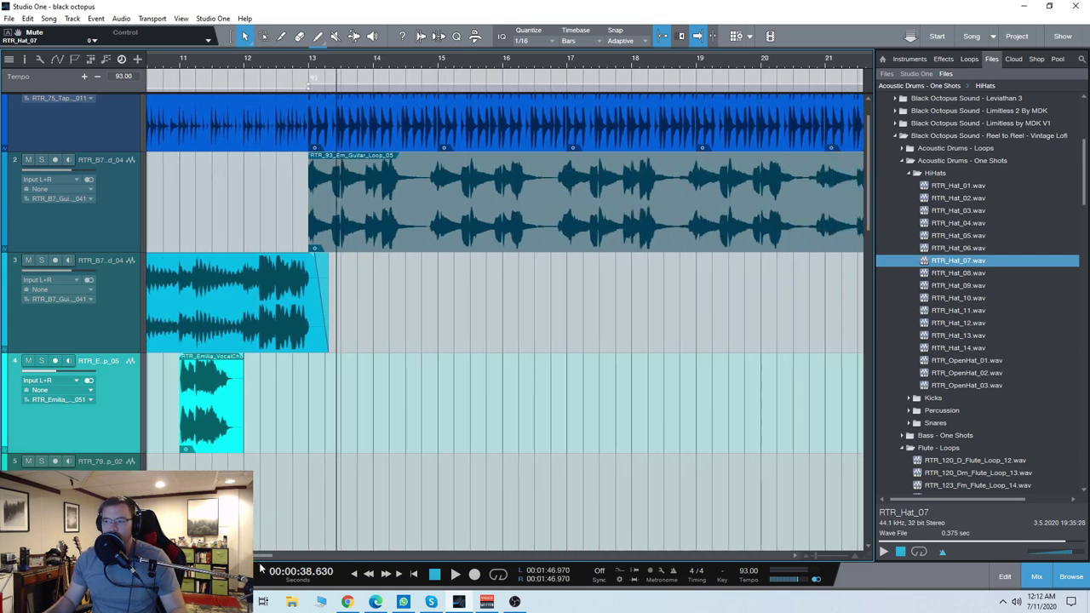
left_click(312, 65)
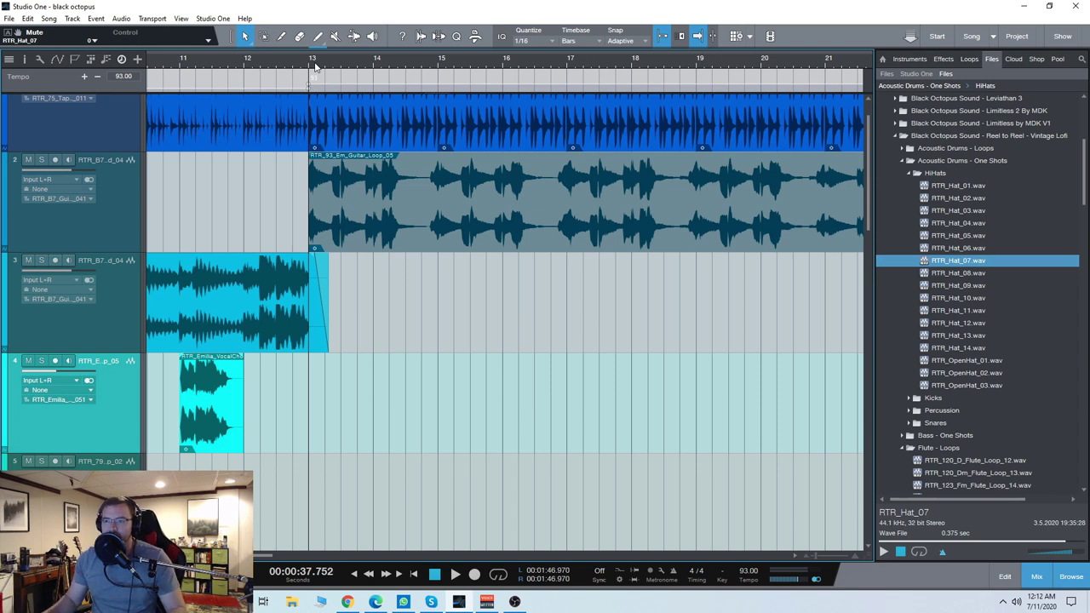
- Collapse the HiHats folder and look through the Reel to Reel pack's flute, guitar, MIDI chord, piano, vibraphone and Wurlitzer folders
left_click(909, 173)
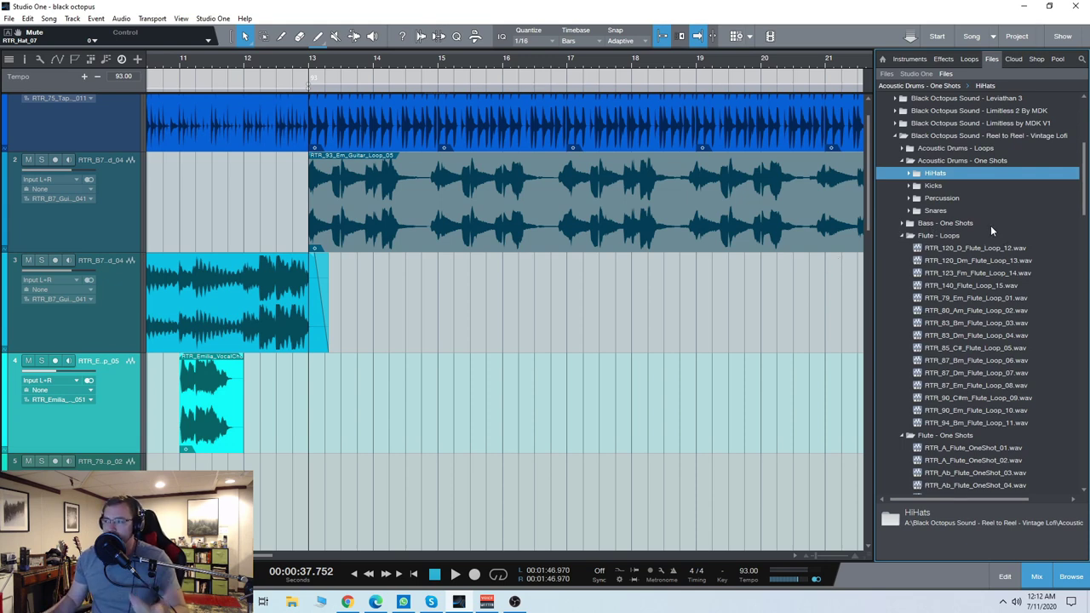
scroll(972, 209, "down", 1)
scroll(980, 289, "down", 2)
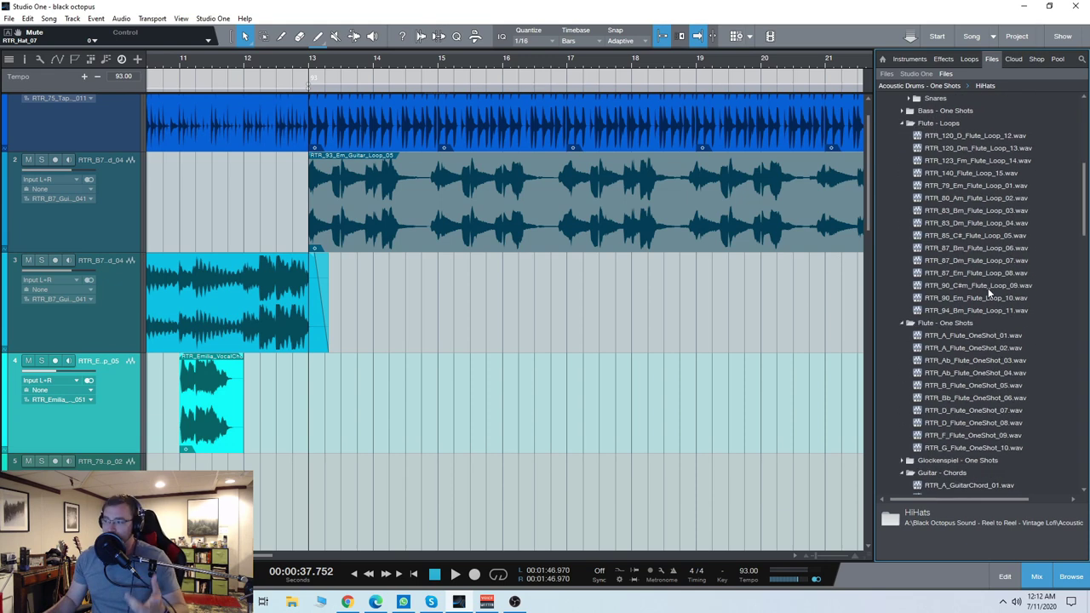
scroll(983, 416, "down", 3)
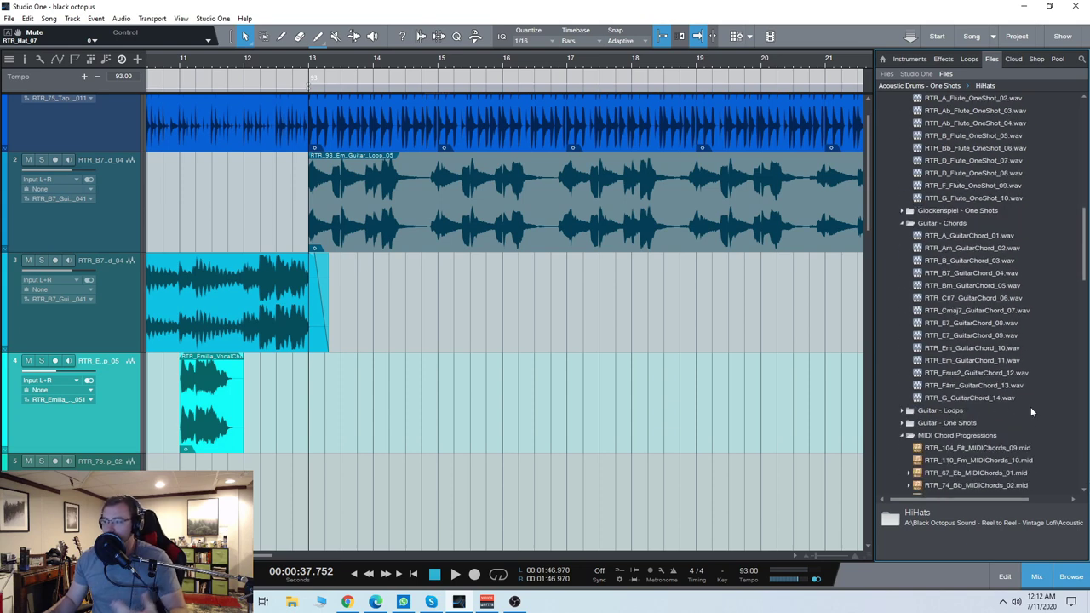
scroll(1031, 406, "down", 4)
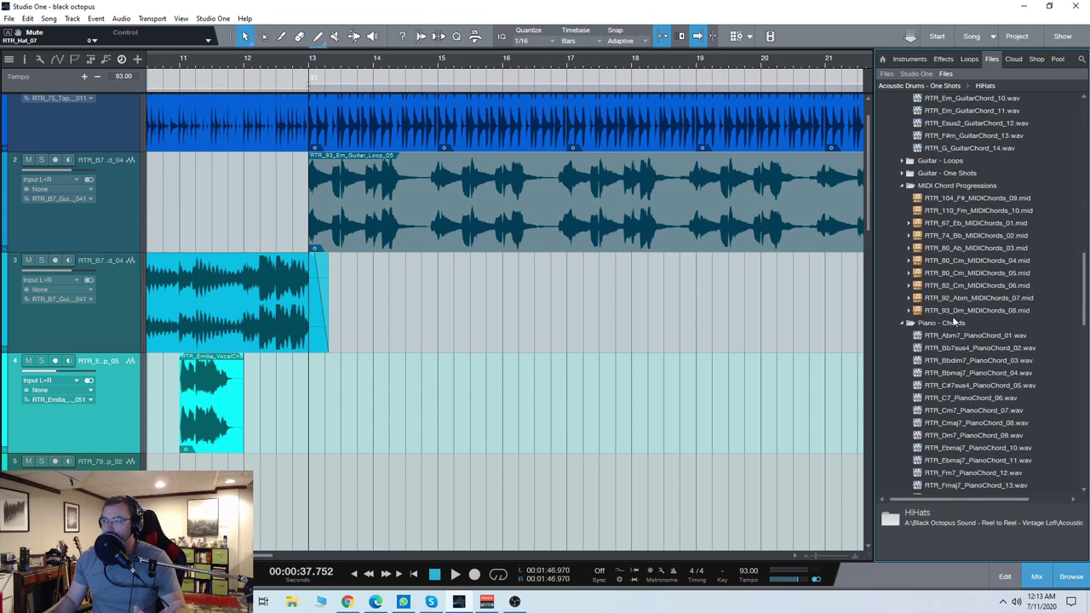
scroll(955, 322, "down", 5)
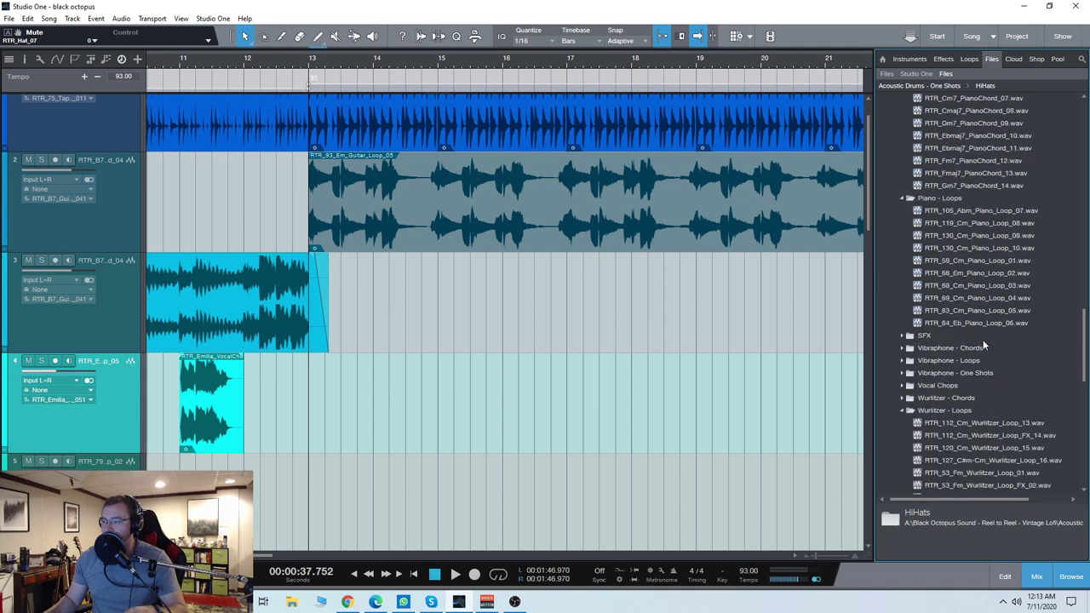
scroll(983, 345, "down", 1)
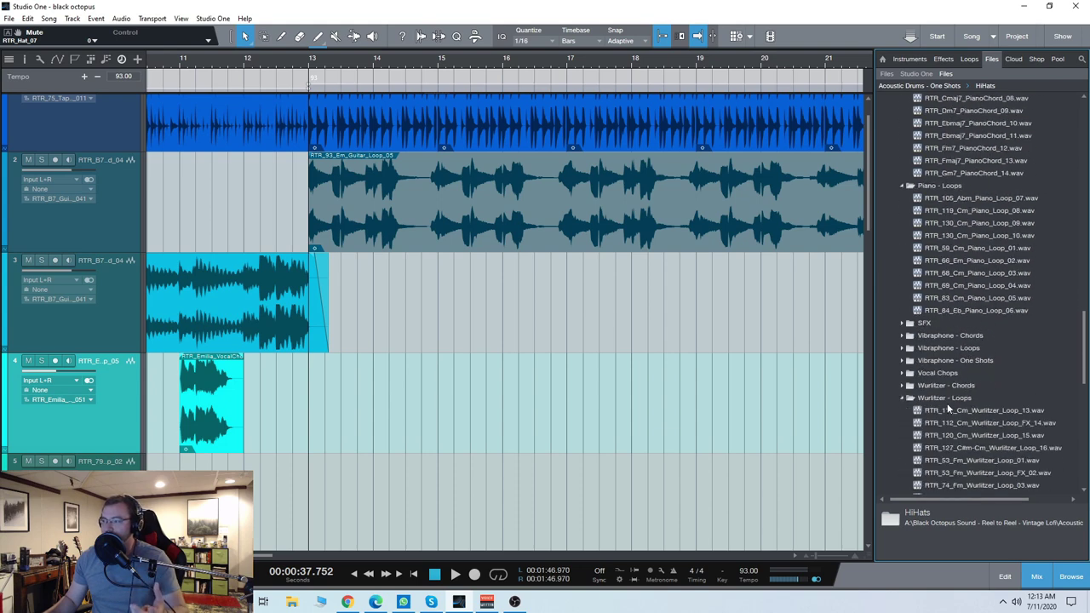
scroll(947, 407, "down", 1)
scroll(940, 342, "up", 1)
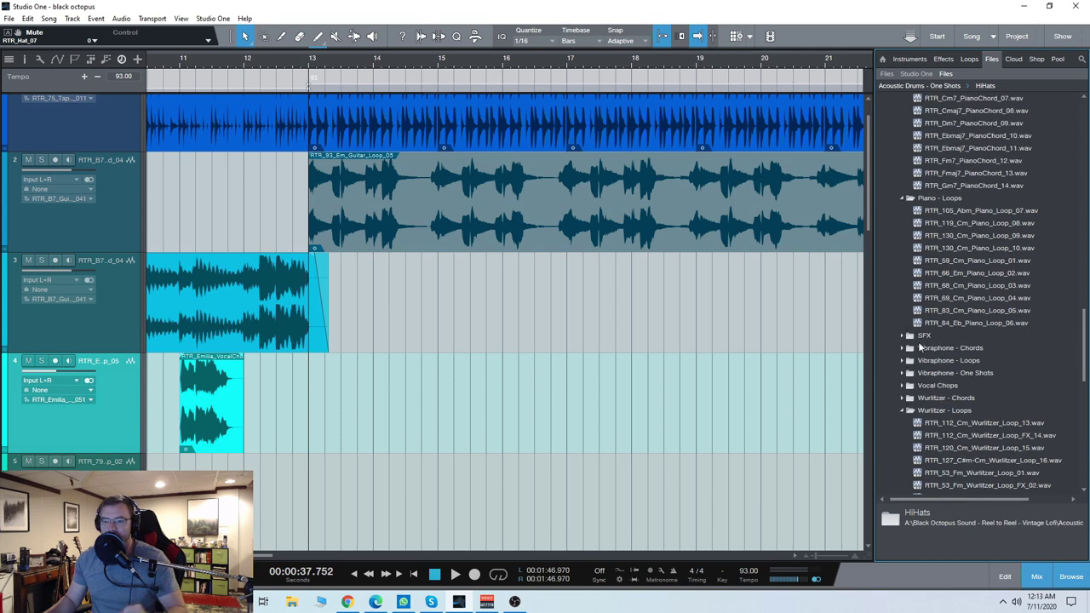
scroll(1086, 362, "up", 2)
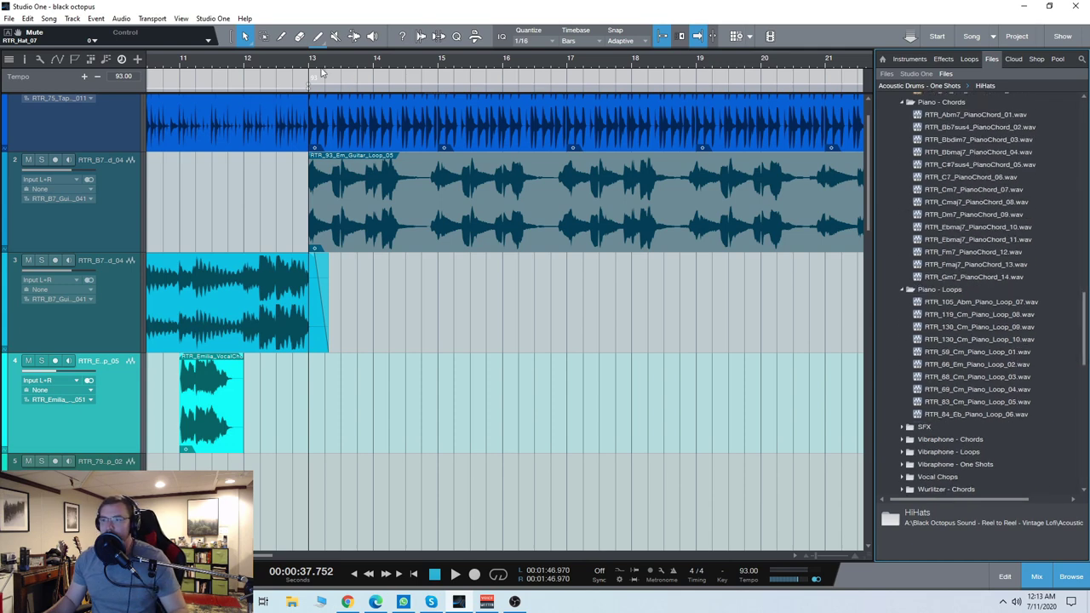
- Play the tape drum and Em guitar loop section from bar 13 and stop just before bar 21
scroll(409, 277, "up", 1)
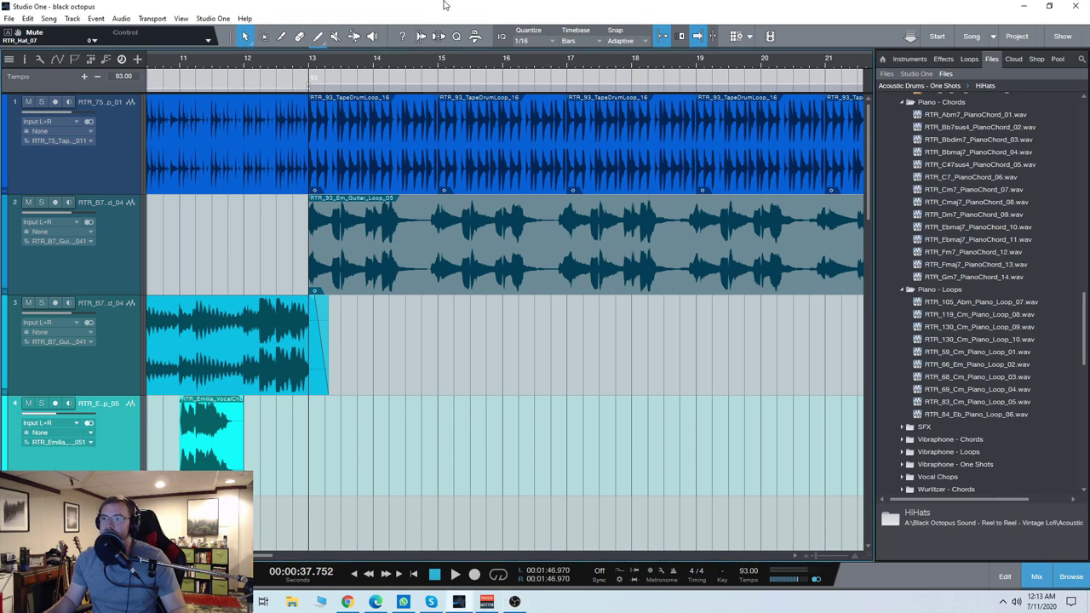
key("space")
scroll(443, 472, "down", 3)
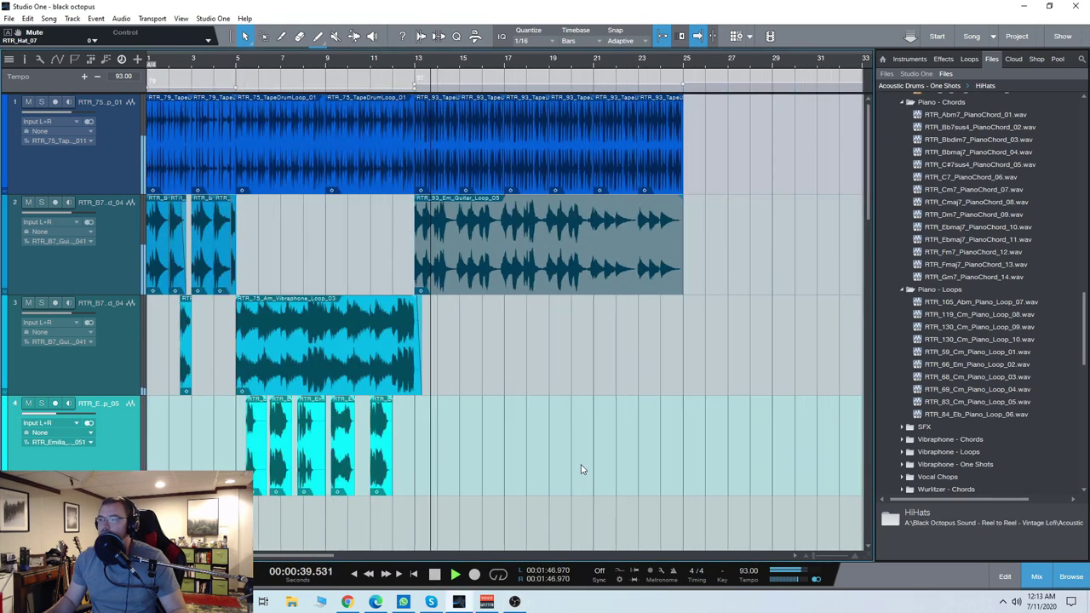
scroll(453, 445, "down", 2)
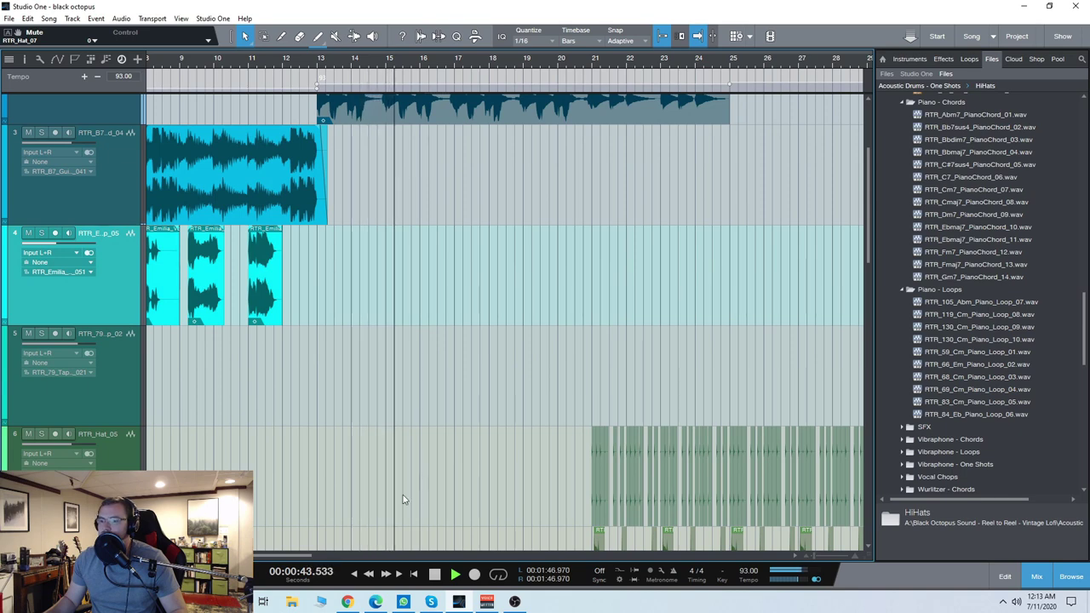
scroll(307, 555, "right", 3)
scroll(468, 495, "down", 2)
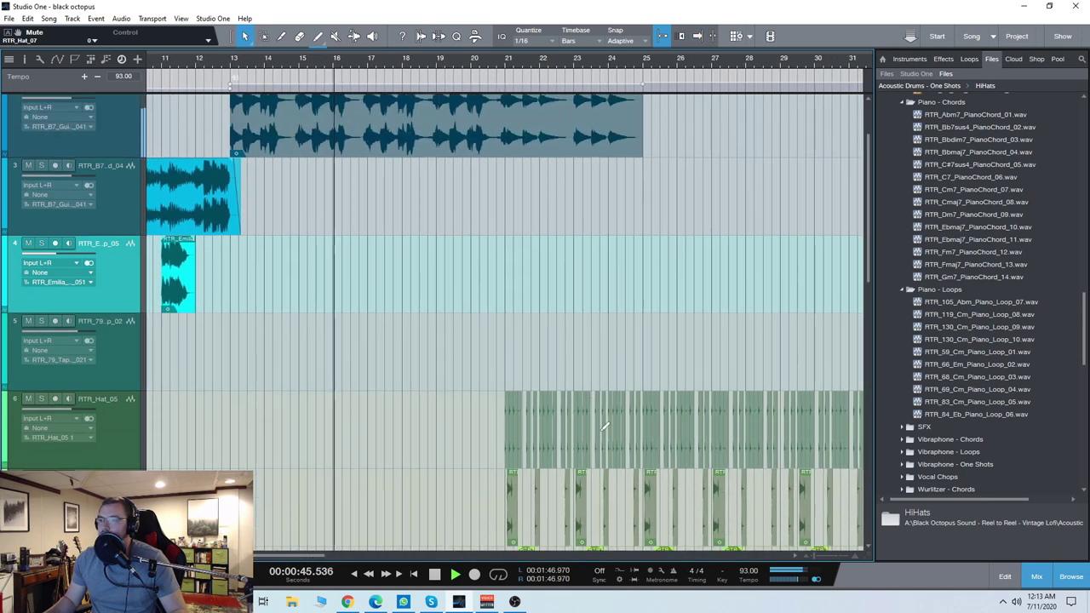
scroll(603, 426, "down", 2)
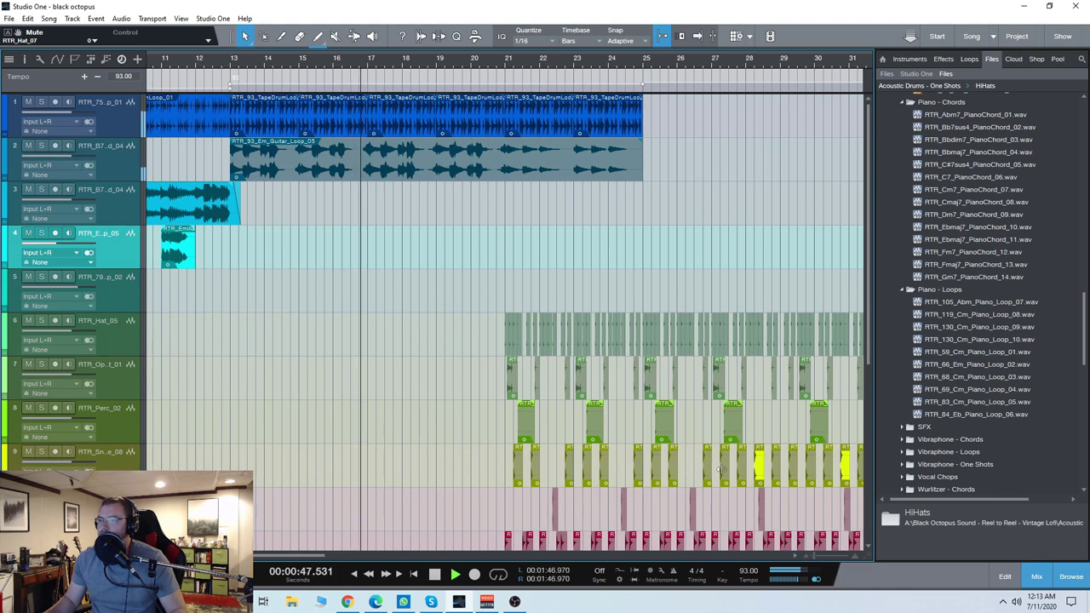
scroll(256, 558, "right", 3)
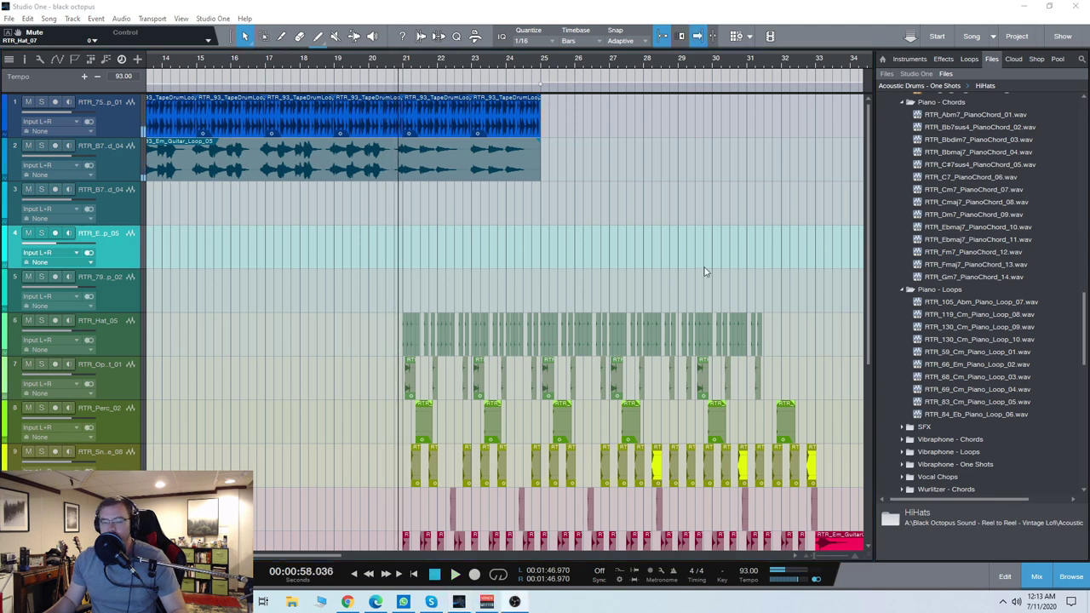
- Place the playback cursor at bar 21 and solo tracks 6 to 13, from RTR_Hat_05 down to the Keyscape track
left_click(403, 65)
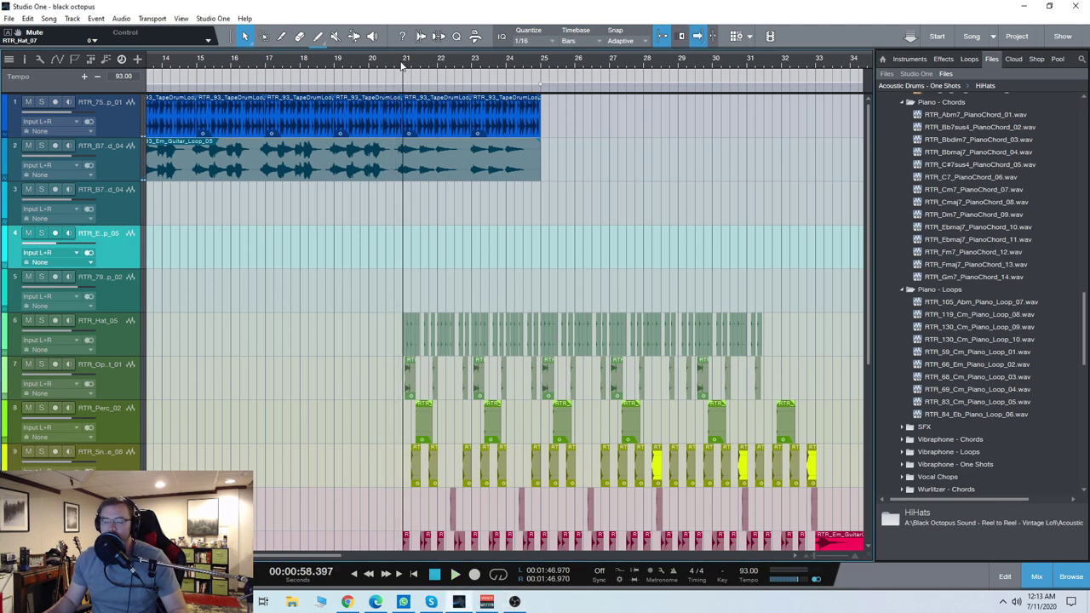
scroll(43, 173, "down", 5)
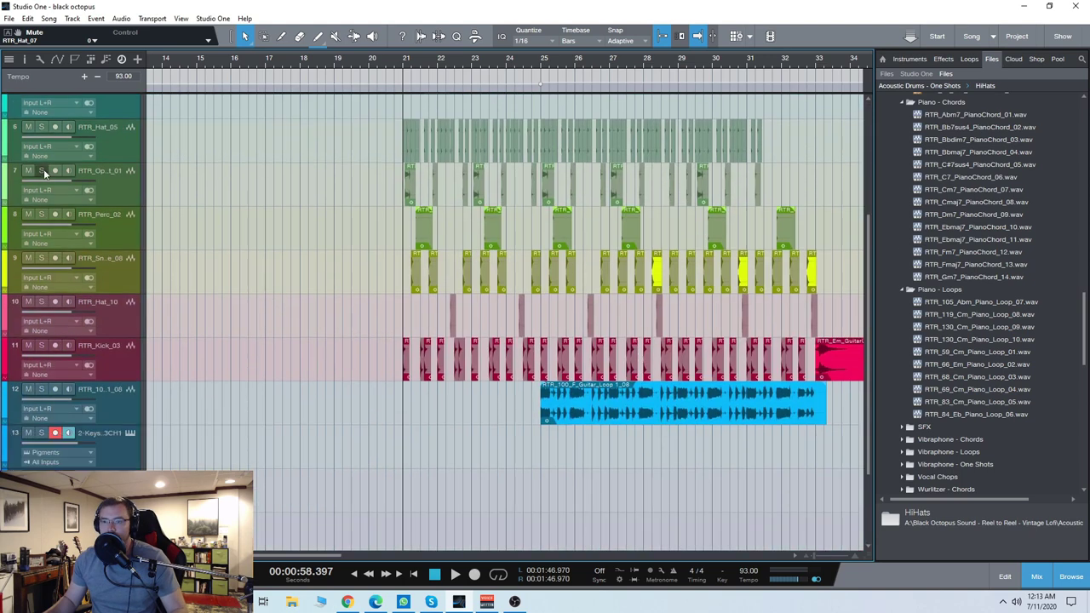
scroll(41, 174, "up", 1)
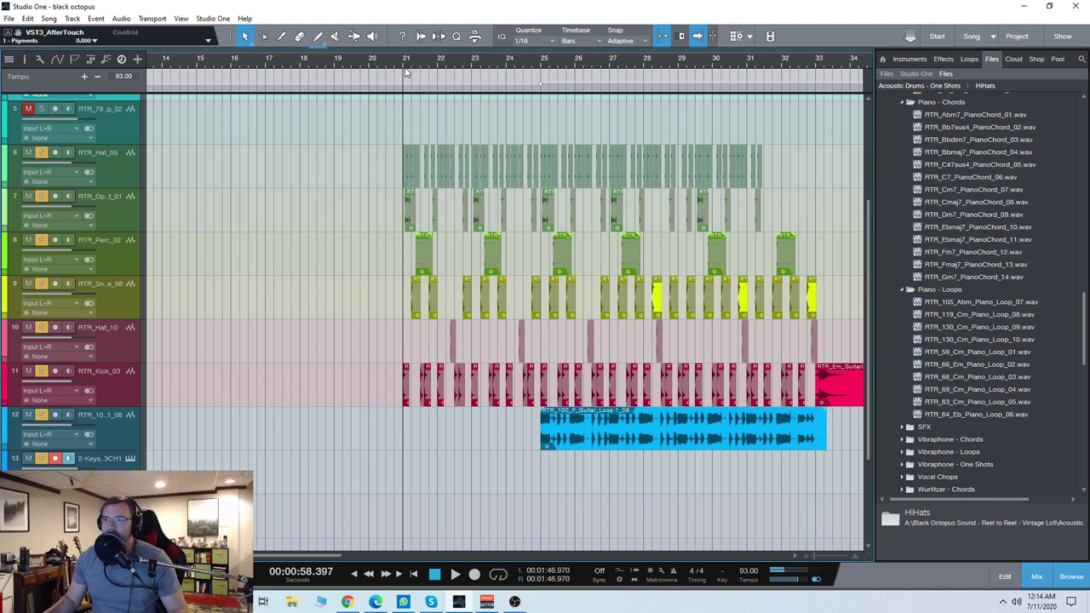
scroll(559, 419, "up", 4)
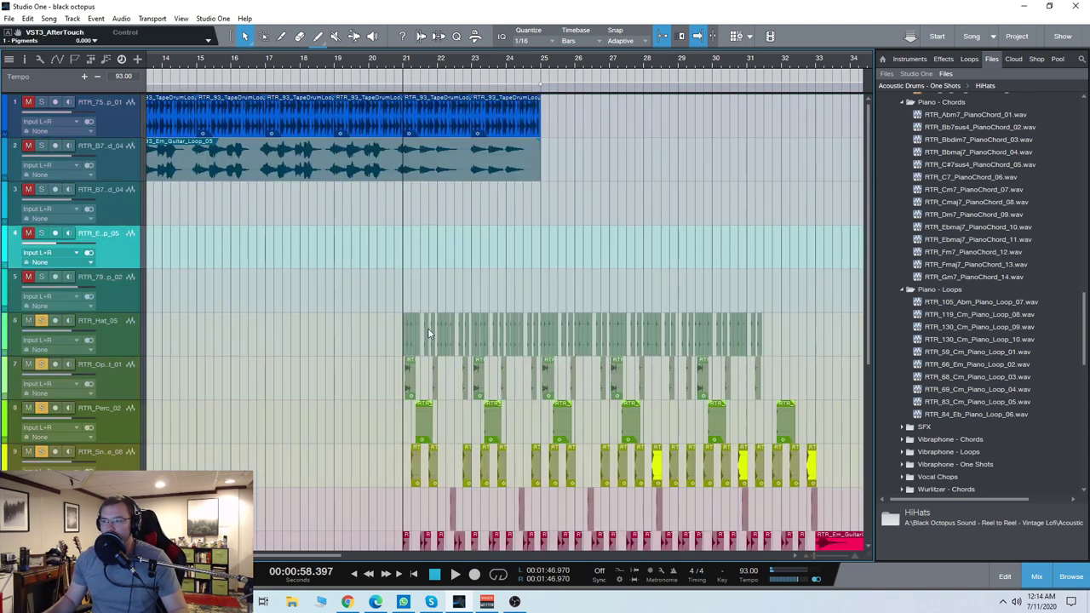
scroll(382, 126, "down", 5)
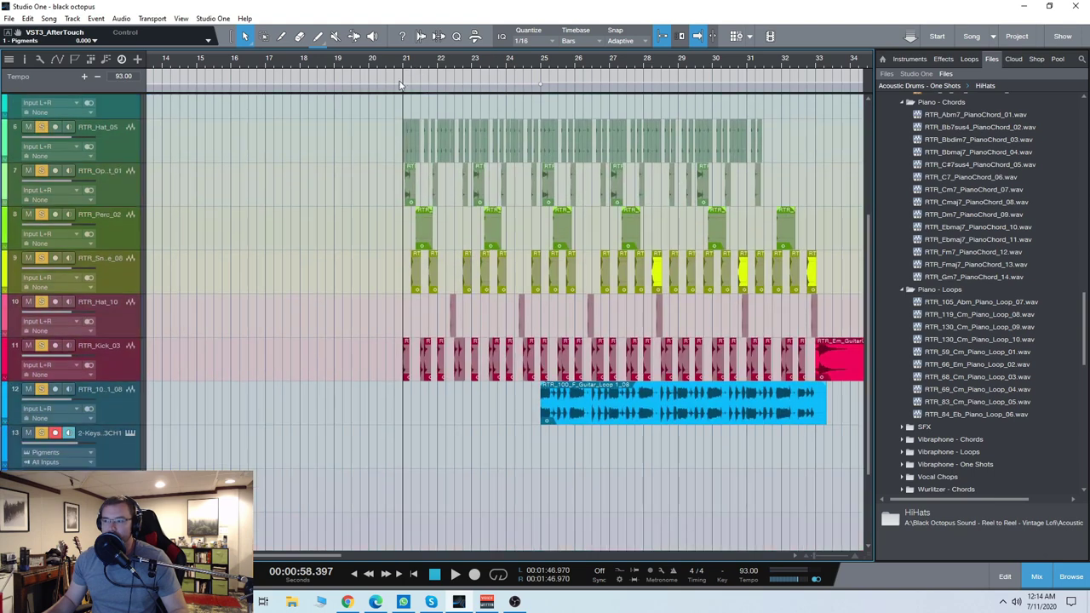
scroll(402, 111, "up", 5)
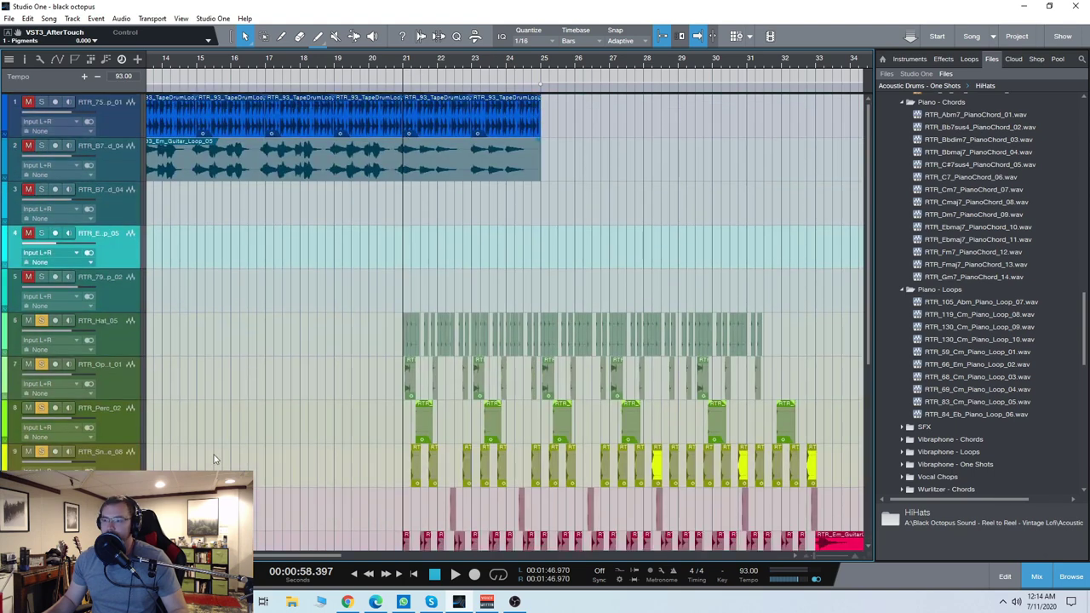
- Play the soloed drum one-shots and F guitar loop from bar 21 and stop playback in bar 34
scroll(402, 436, "down", 5)
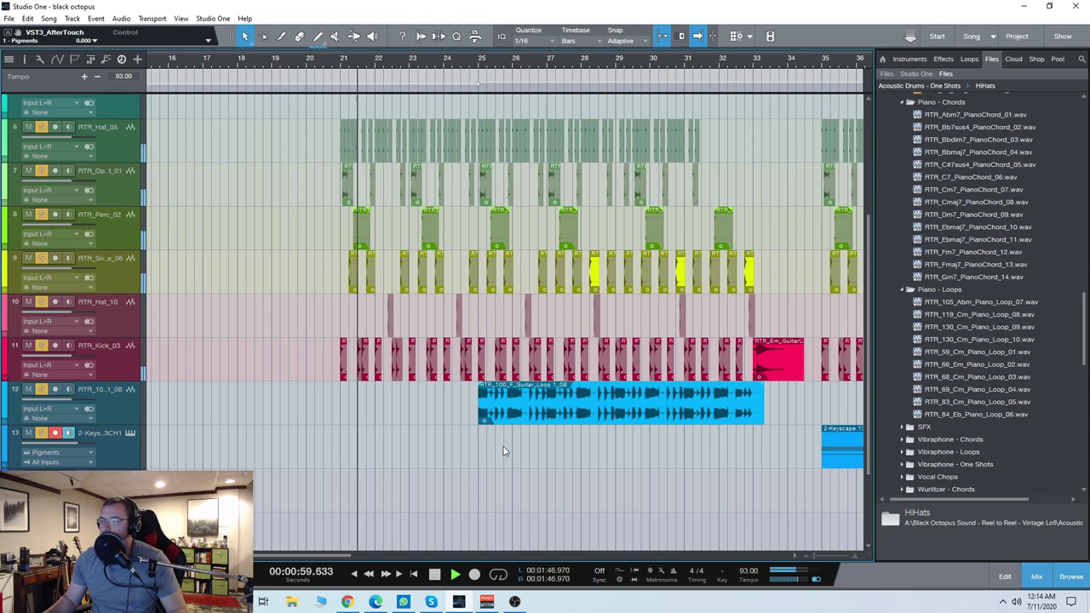
scroll(333, 558, "right", 3)
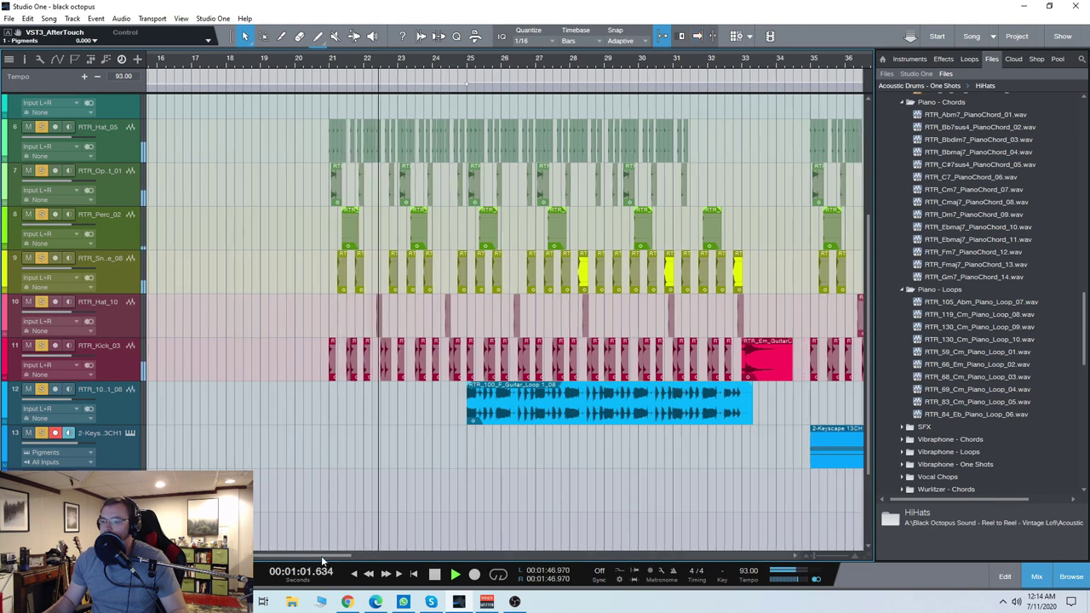
scroll(396, 481, "up", 4)
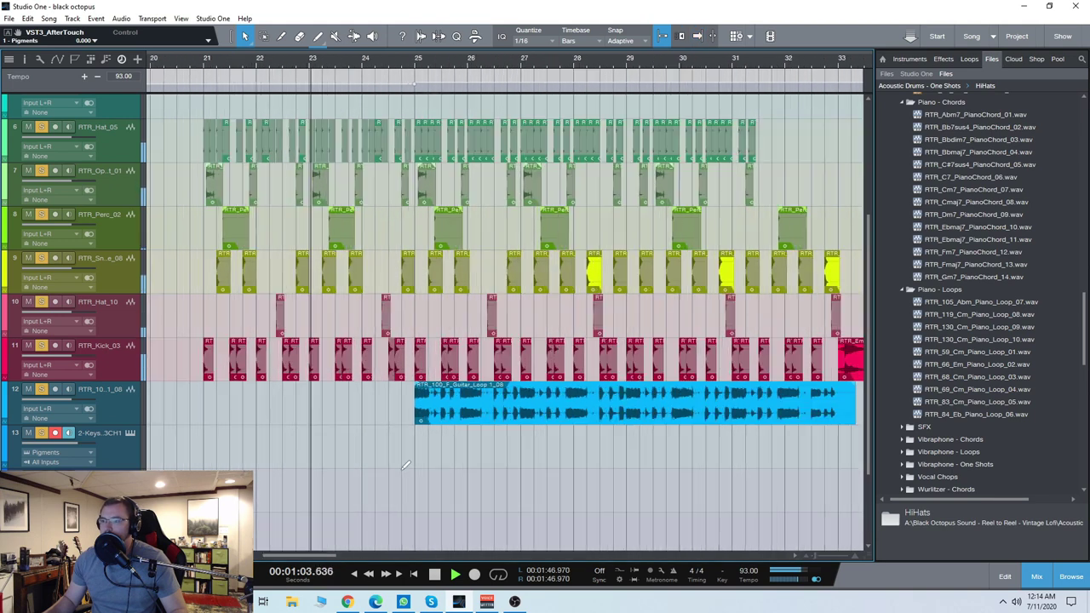
scroll(400, 475, "up", 2)
scroll(404, 477, "down", 2)
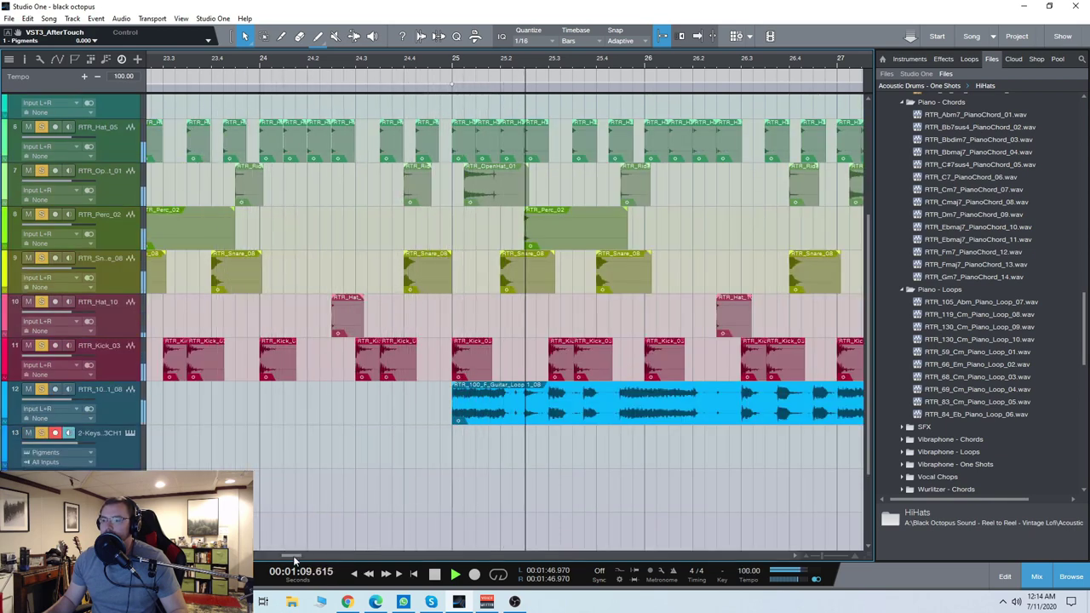
left_click_drag(293, 555, 335, 553)
scroll(329, 554, "down", 5)
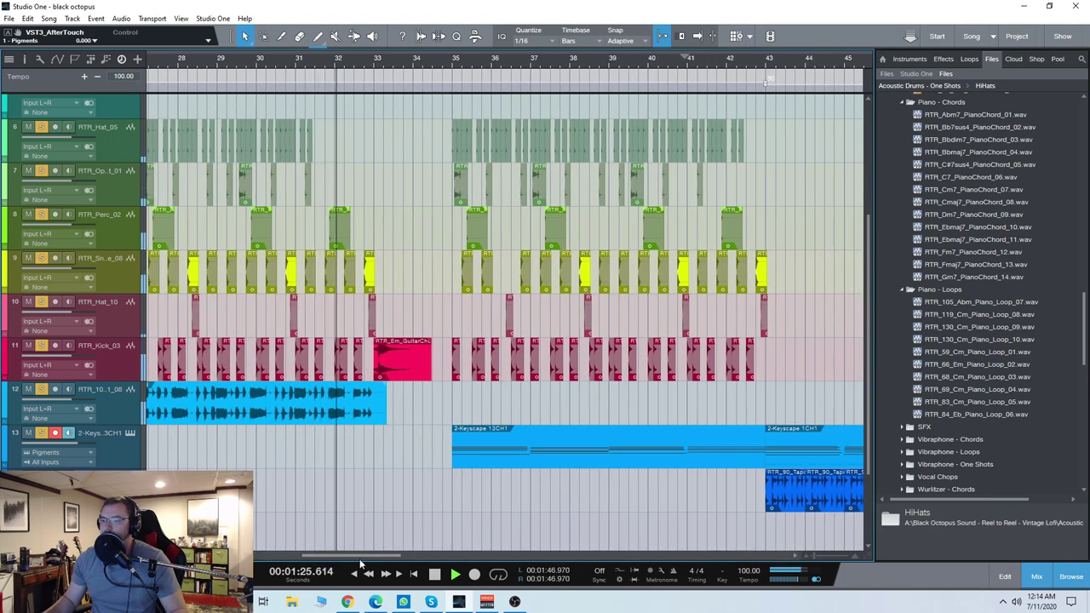
left_click(434, 576)
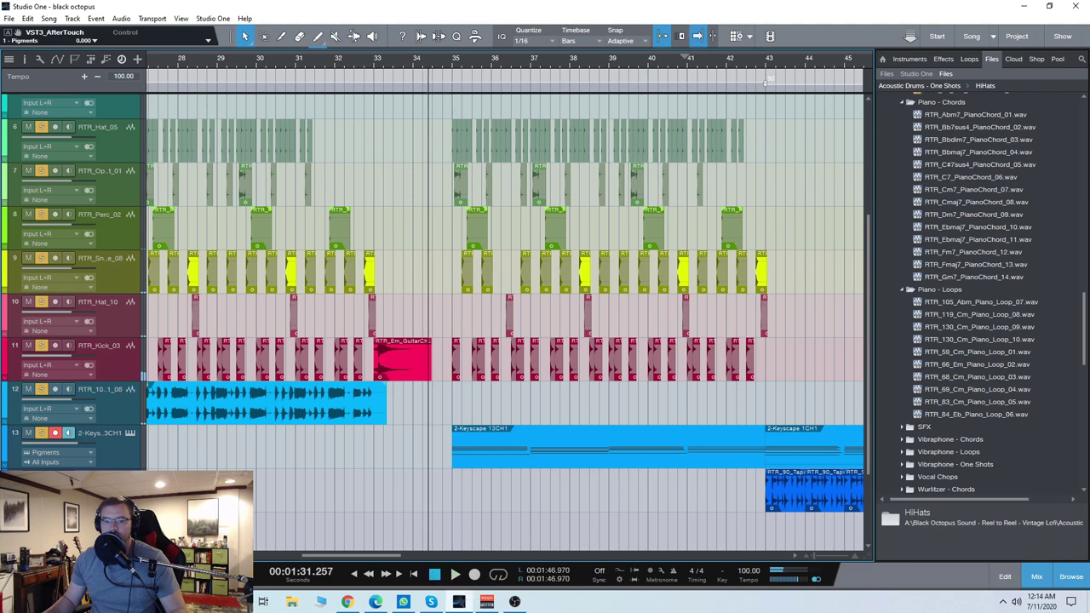
- Move the playback cursor to the Em guitar chord at bar 33 and on to the Keyscape part's start at bar 35
left_click(514, 601)
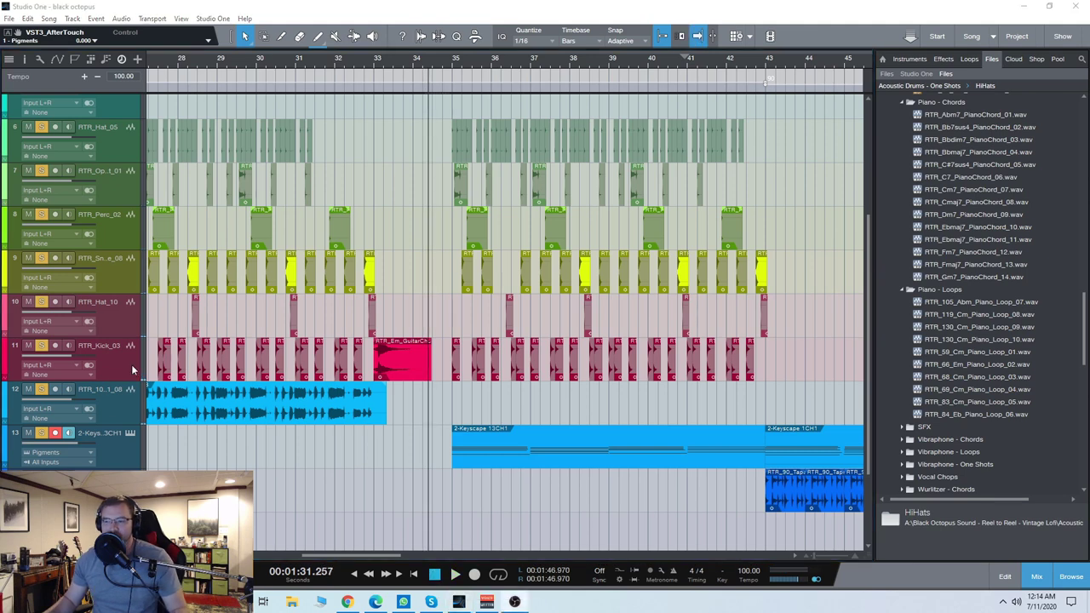
left_click(374, 70)
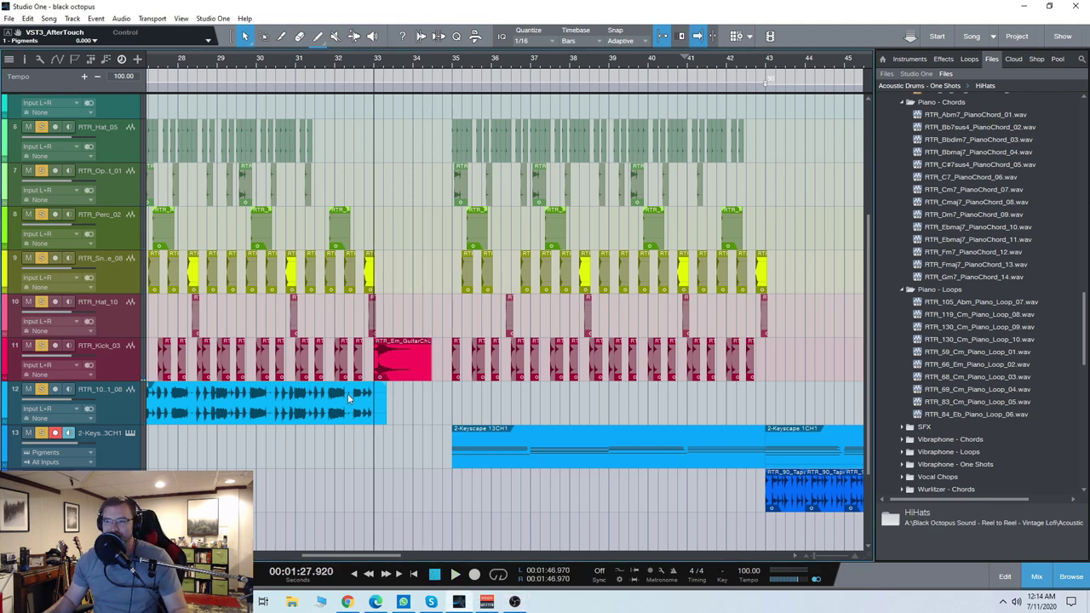
left_click_drag(344, 553, 363, 552)
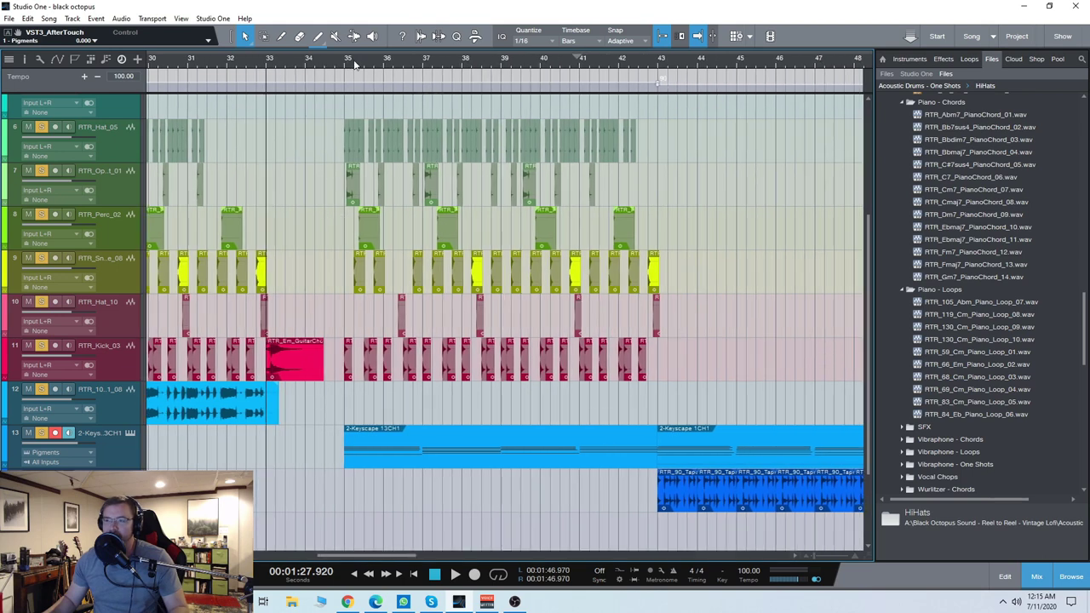
left_click(344, 69)
- Open the 2-Keyscape 13CH1 clip at bar 35 to inspect its chord notes, and close the note editor
left_click_drag(345, 556, 363, 555)
double_click(330, 453)
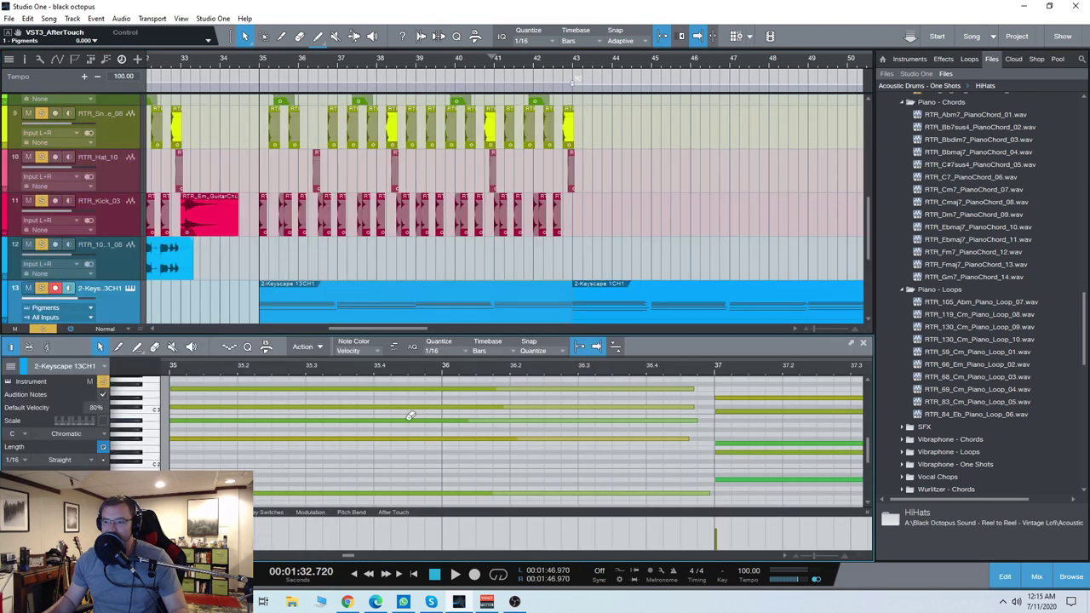
left_click(863, 344)
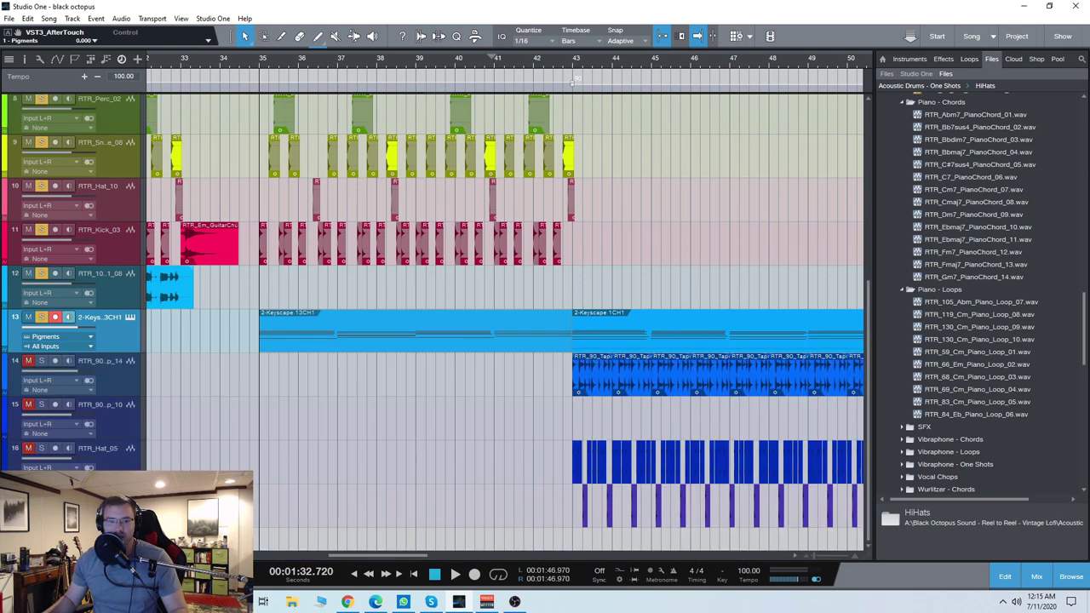
- Reopen the 2-Keyscape 13CH1 clip, examine its chord notes from bar 35 to bar 48, and close the note editor
left_click_drag(490, 286, 976, 538)
scroll(448, 393, "down", 2)
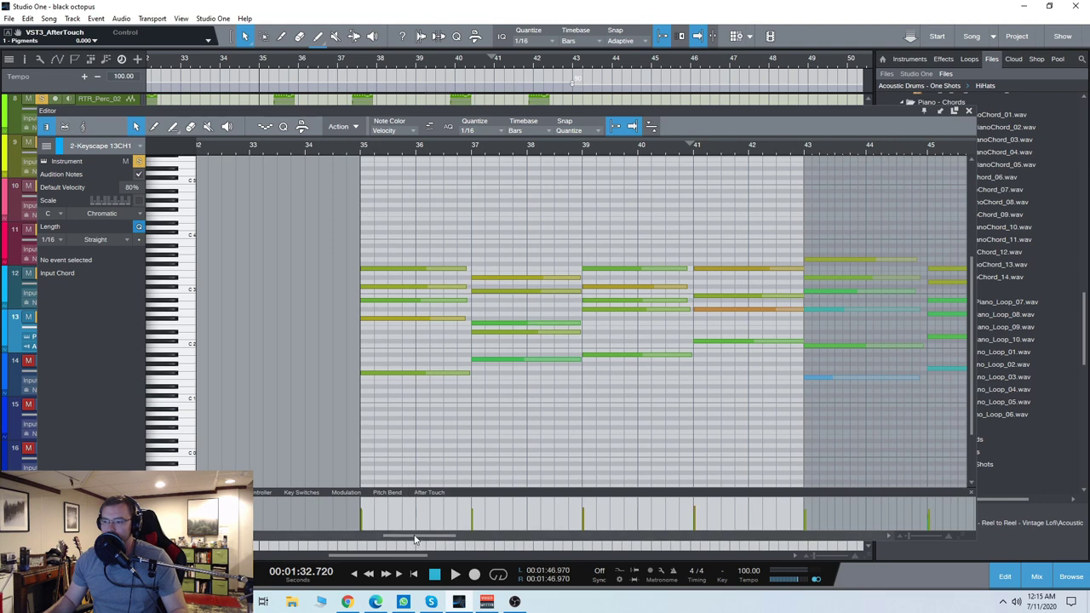
left_click_drag(409, 536, 503, 529)
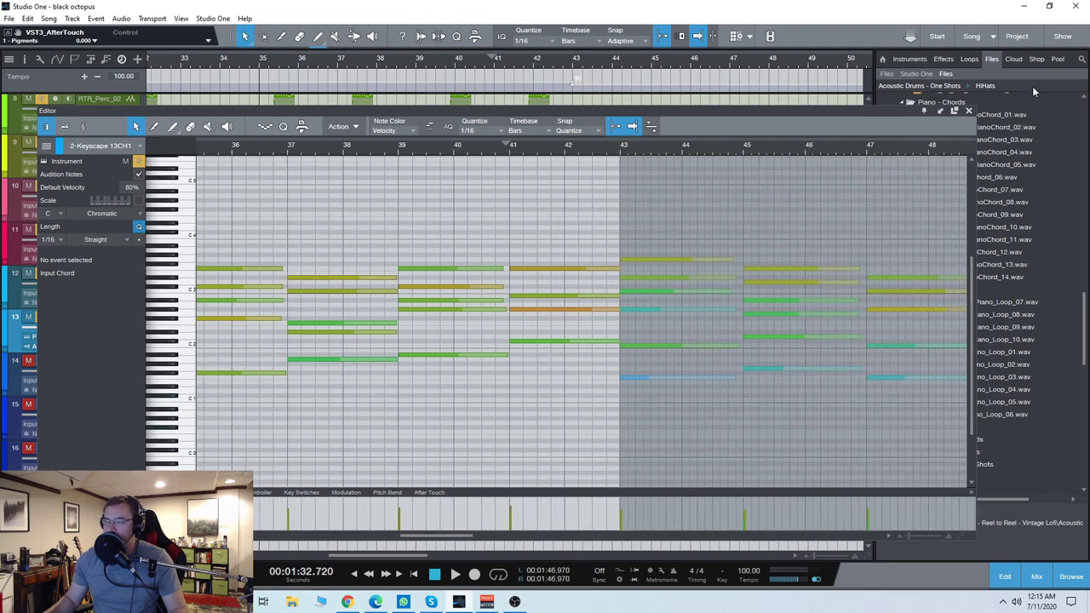
left_click(968, 112)
- Browse the sample pack's Piano and Wurlitzer loops, and return to the MIDI Chord Progressions files
scroll(951, 360, "down", 5)
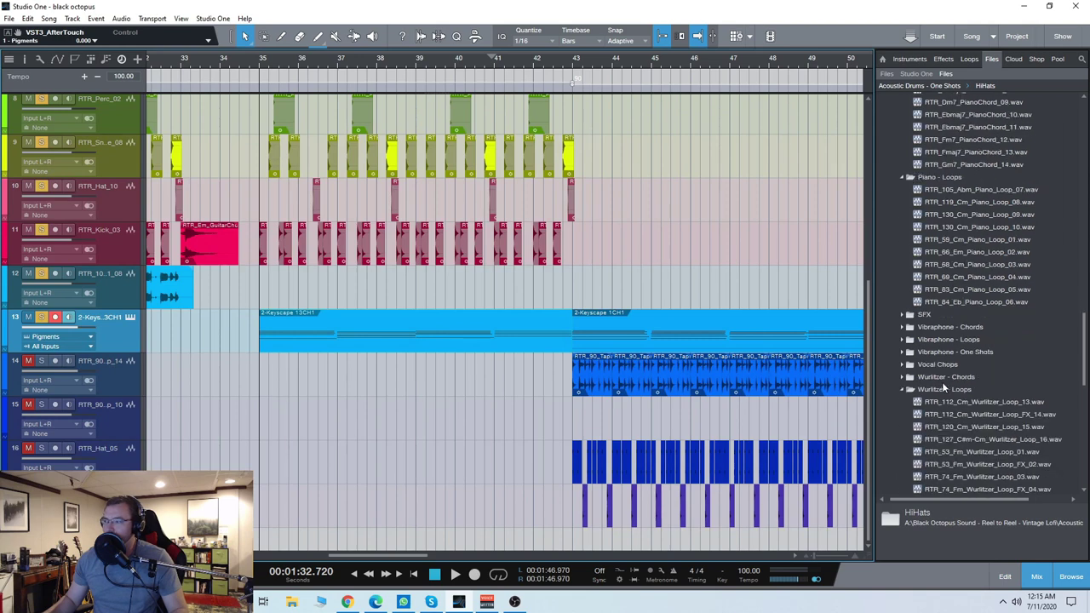
scroll(946, 255, "up", 10)
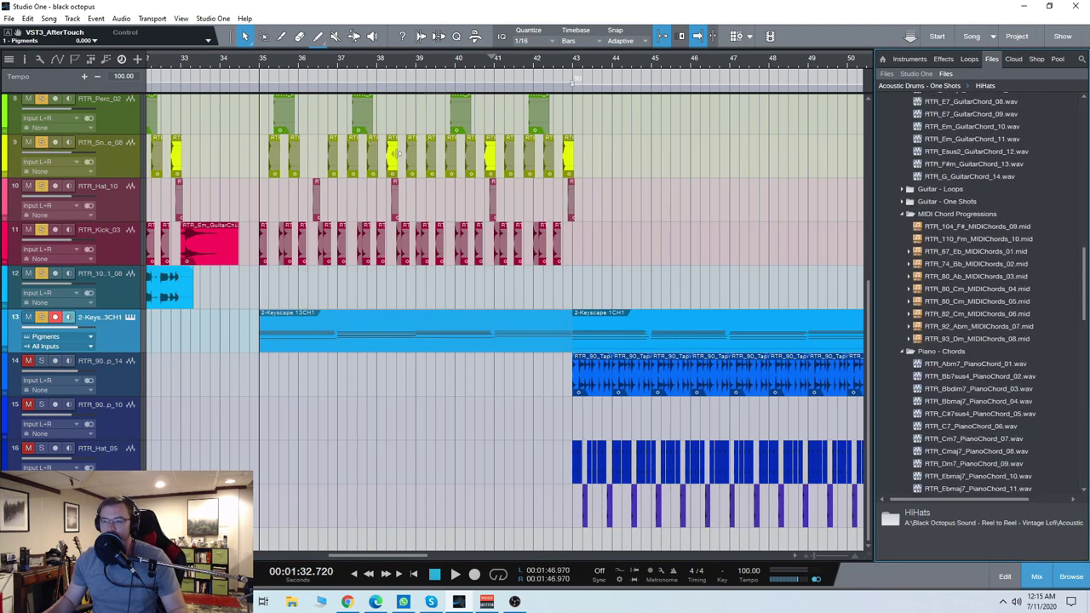
- Clear the track solos and mutes, show the arrangement through bar 59, and play it from bar 35
key("w")
key("w")
key("w")
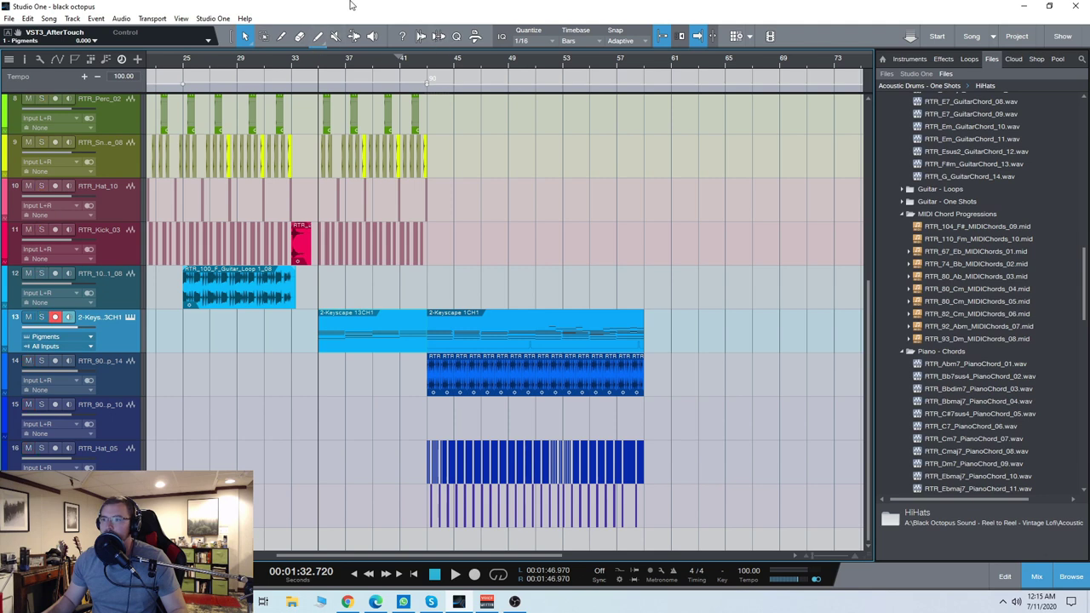
key("space")
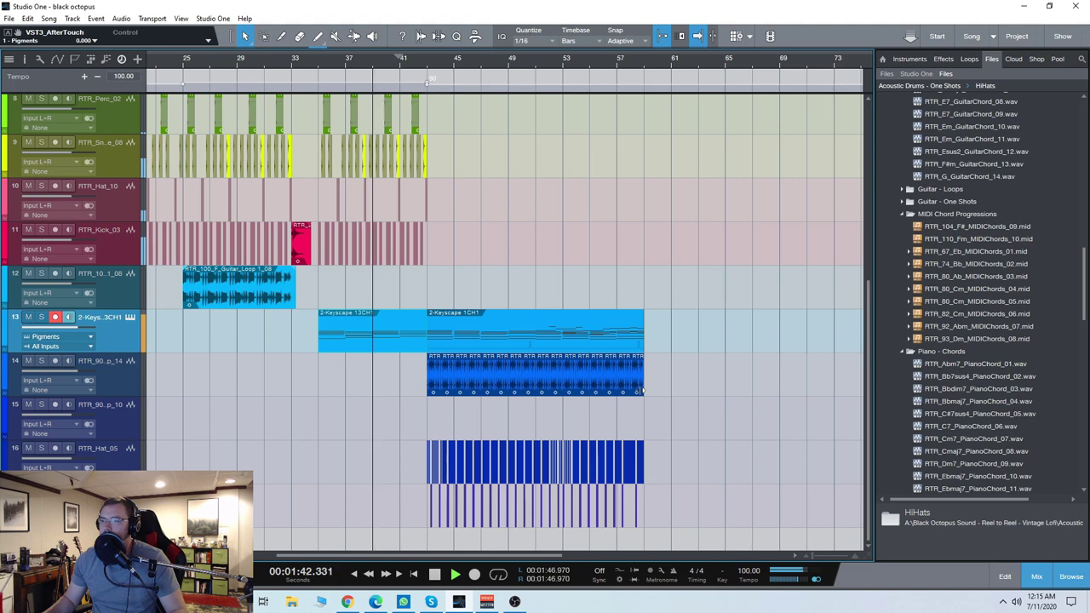
- Open the 2-Keyscape 13CH1 clip in the note editor during playback and make the editor's view follow the playback cursor
double_click(385, 346)
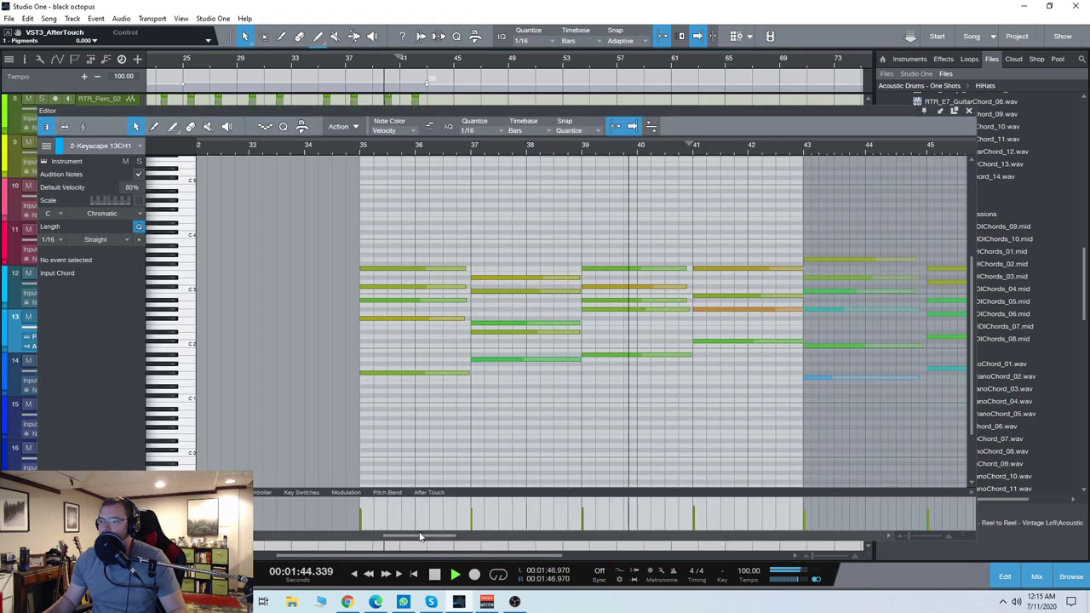
left_click_drag(420, 536, 431, 538)
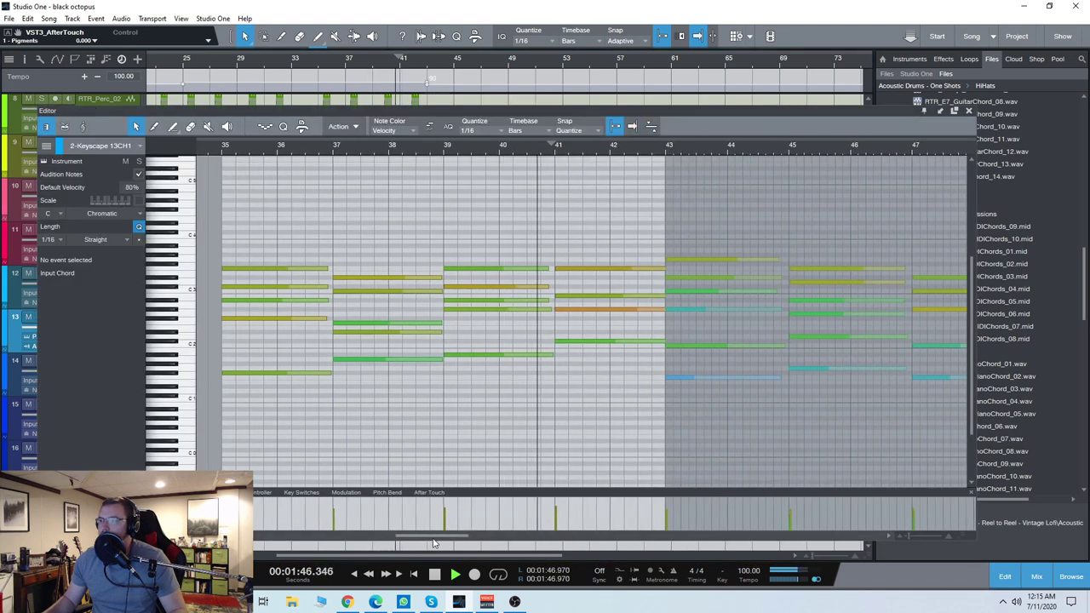
left_click(632, 127)
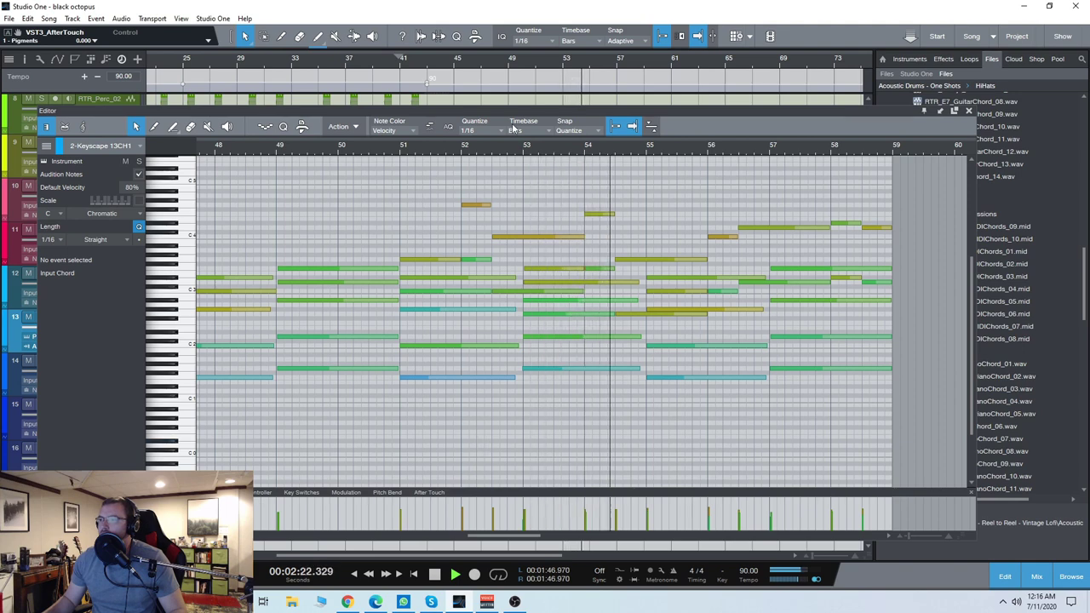
- Move the note editor off the track list and open the Pigments instrument of track 13
left_click_drag(516, 112, 634, 115)
left_click(131, 317)
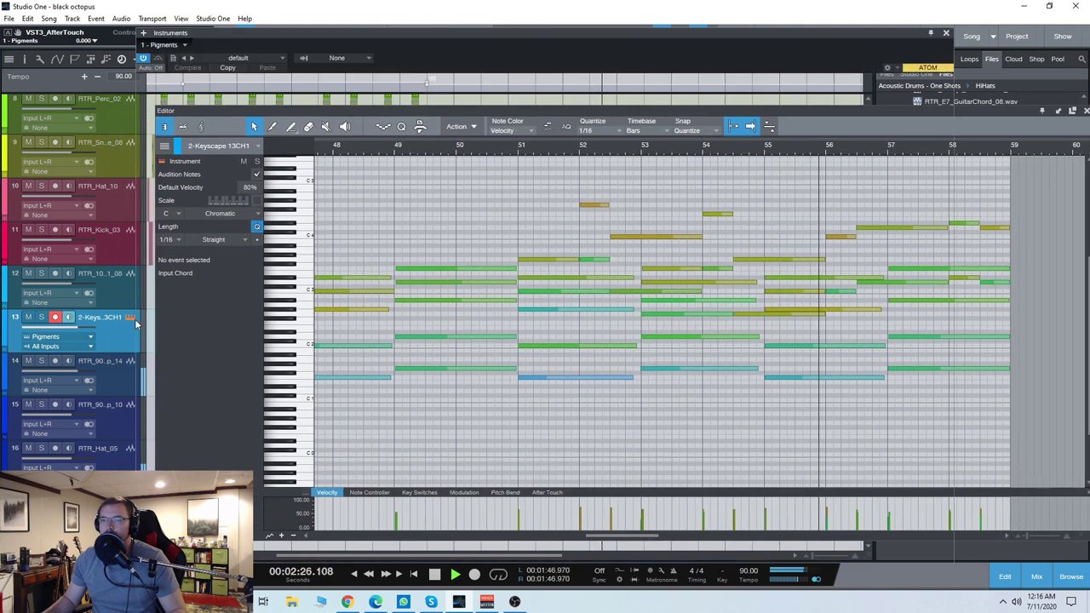